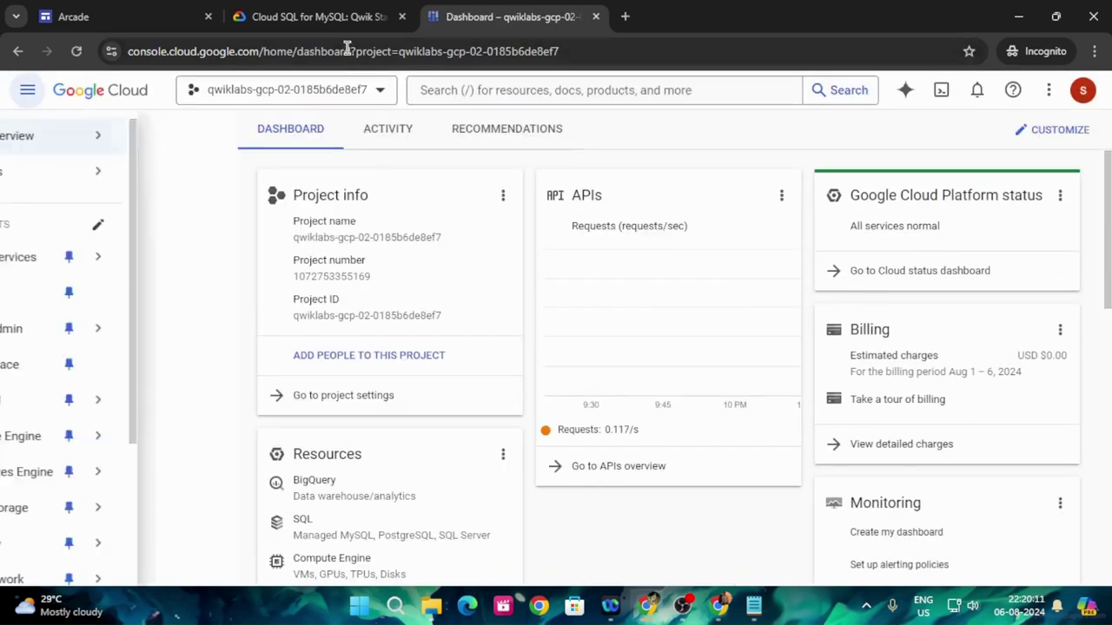
Copy the instance ID "myinstance" from Task 1 of the Cloud SQL lab instructions
{"action": "left_click", "coordinate": [317, 12]}
{"action": "scroll", "coordinate": [426, 453], "scroll_direction": "down", "scroll_amount": 20}
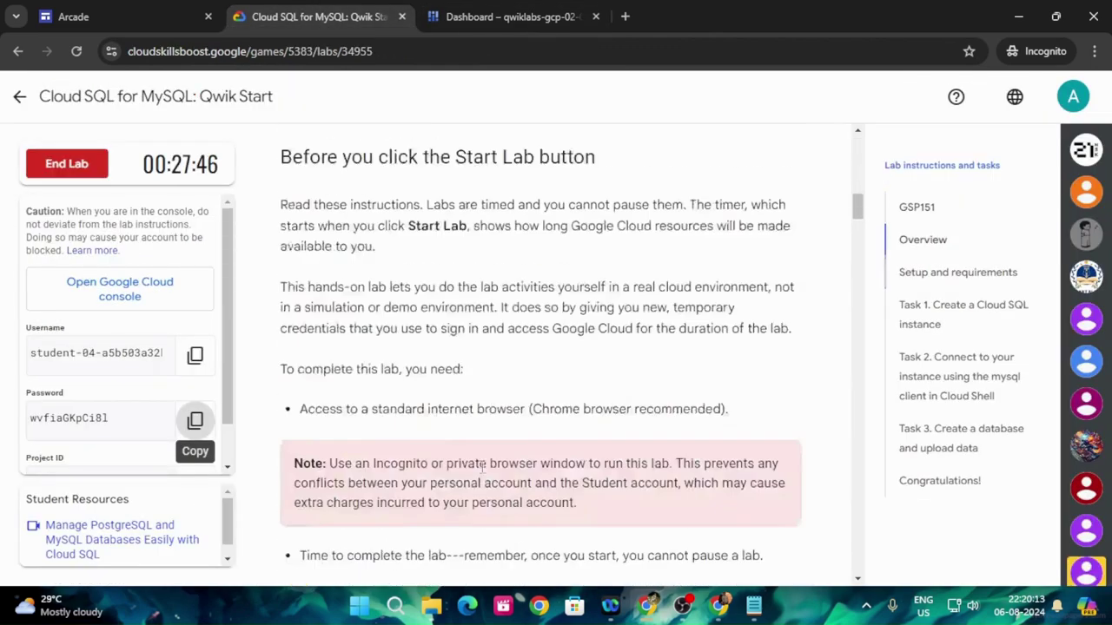
{"action": "scroll", "coordinate": [470, 464], "scroll_direction": "down", "scroll_amount": 20}
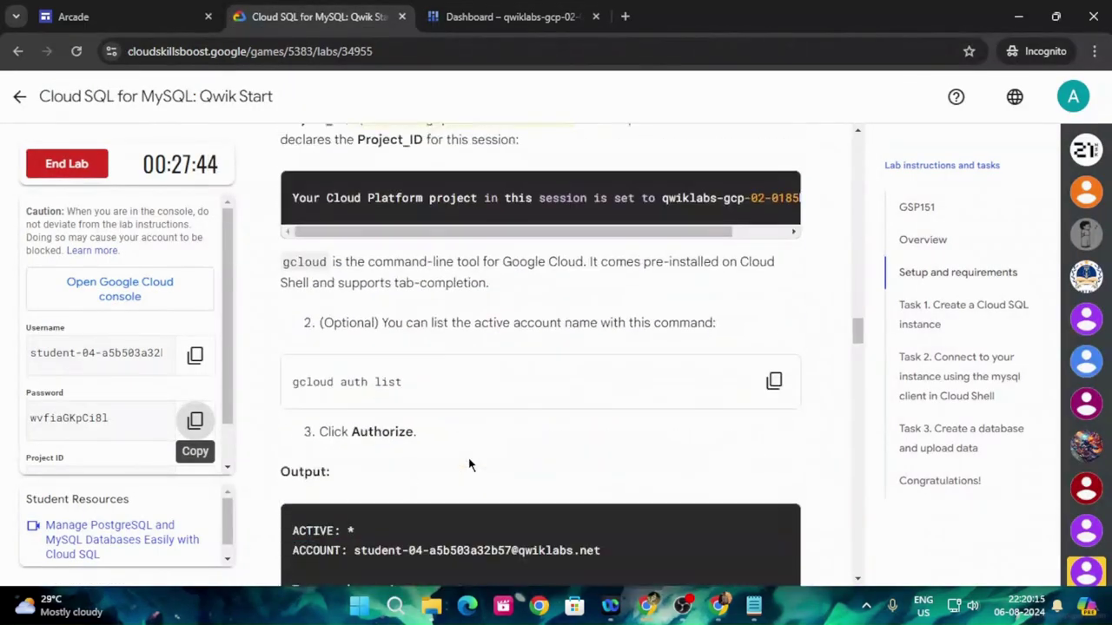
{"action": "scroll", "coordinate": [470, 467], "scroll_direction": "up", "scroll_amount": 2}
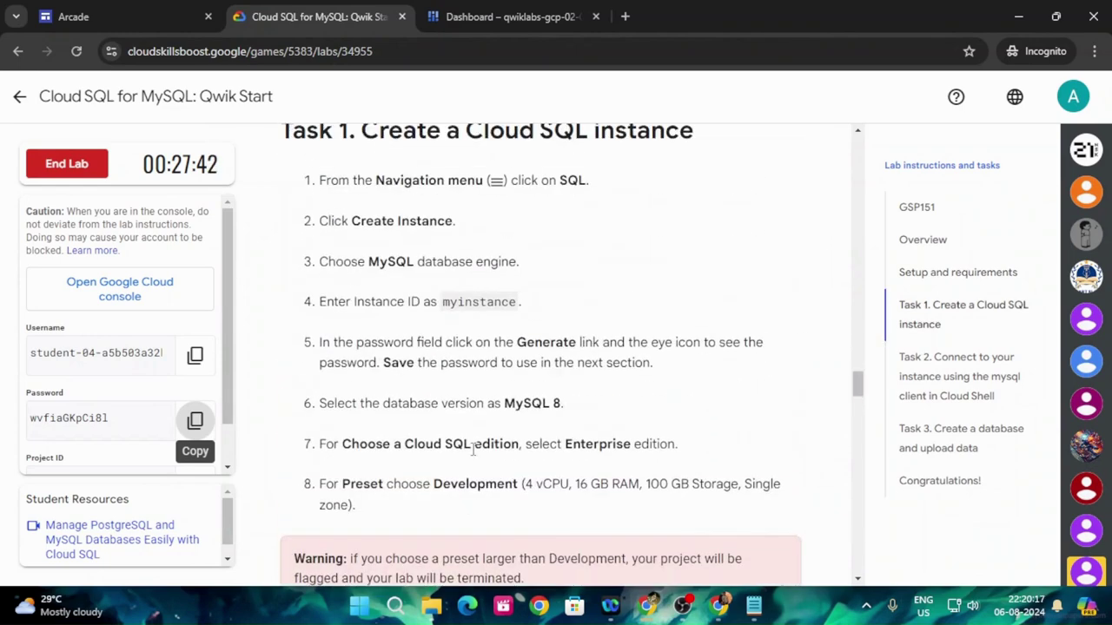
{"action": "left_click_drag", "start_coordinate": [442, 303], "coordinate": [514, 300]}
{"action": "key", "text": "ctrl+c"}
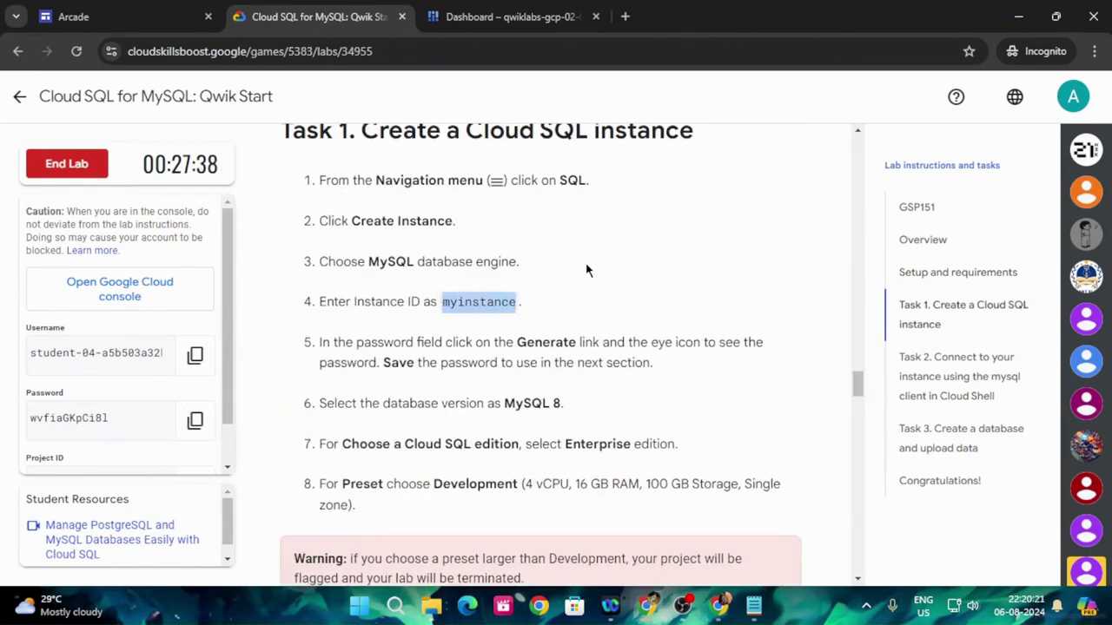
Open Cloud SQL in the Google Cloud console and start creating an instance with the MySQL engine
{"action": "left_click", "coordinate": [513, 16]}
{"action": "scroll", "coordinate": [107, 521], "scroll_direction": "down", "scroll_amount": 2}
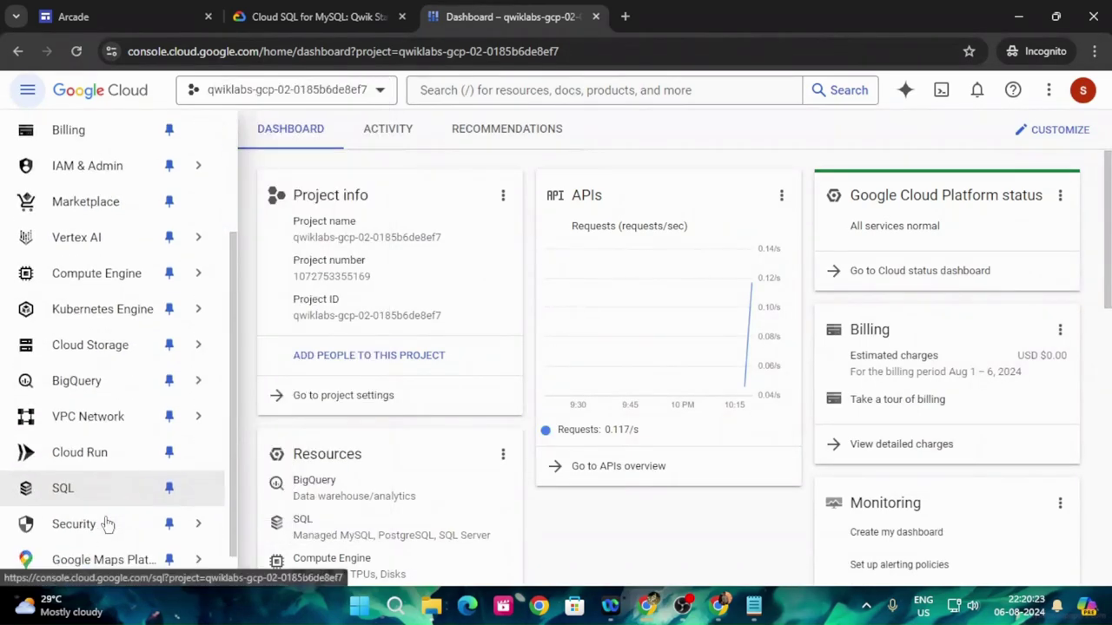
{"action": "left_click", "coordinate": [93, 488]}
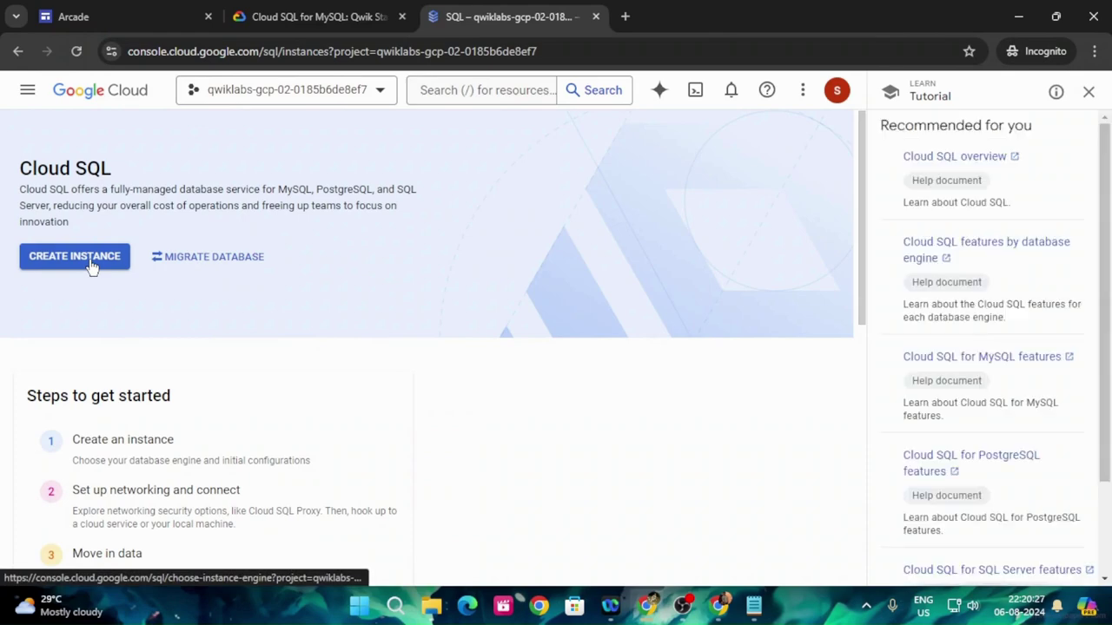
{"action": "left_click", "coordinate": [92, 261]}
{"action": "left_click", "coordinate": [123, 317]}
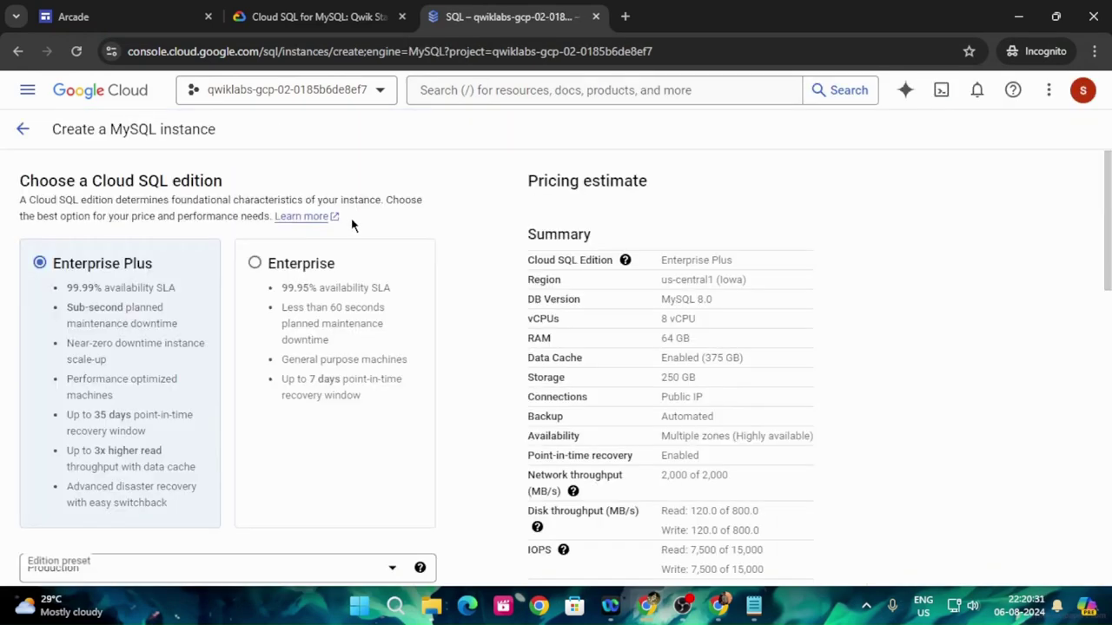
Paste "myinstance" as the instance ID of the new MySQL instance
{"action": "left_click", "coordinate": [39, 230]}
{"action": "scroll", "coordinate": [262, 341], "scroll_direction": "down", "scroll_amount": 2}
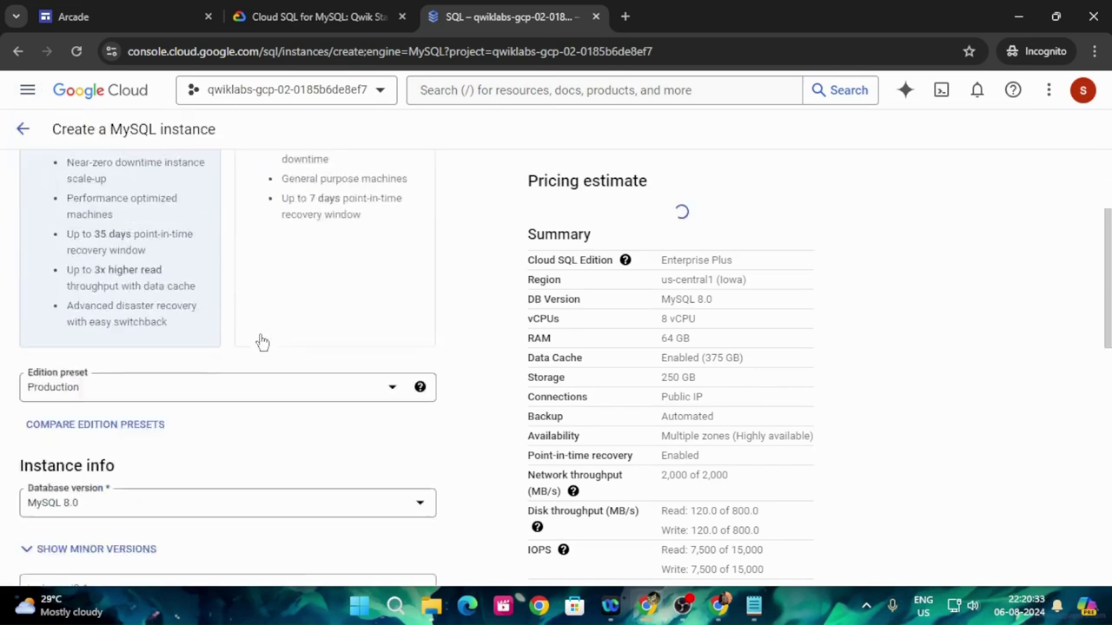
{"action": "scroll", "coordinate": [262, 341], "scroll_direction": "down", "scroll_amount": 2}
{"action": "left_click", "coordinate": [92, 443]}
{"action": "key", "text": "ctrl+v"}
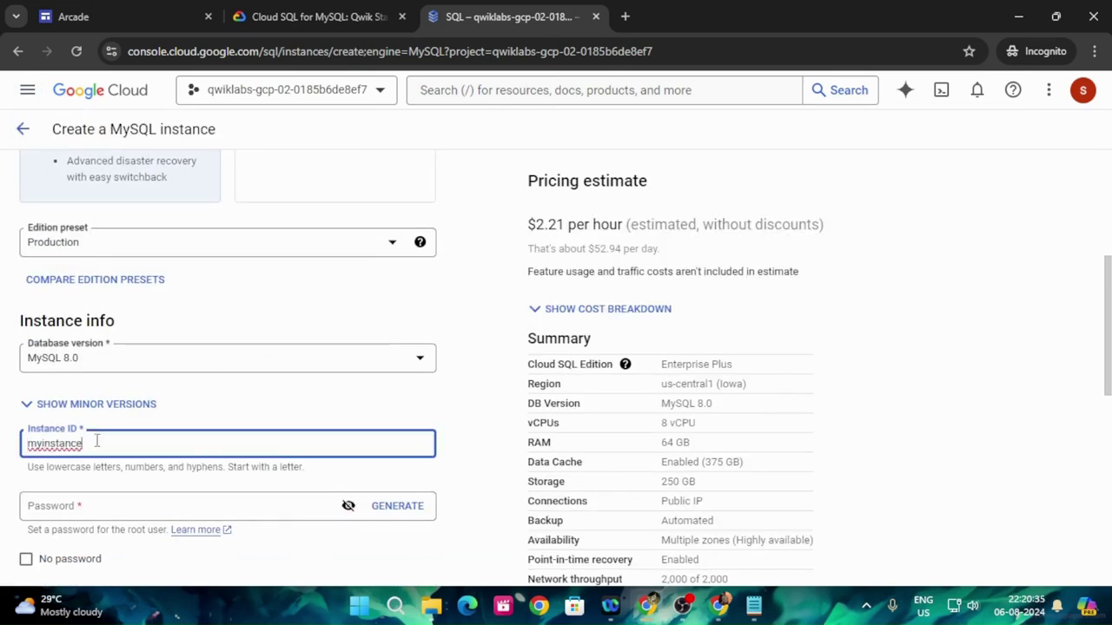
{"action": "double_click", "coordinate": [97, 441]}
Generate a root user password for the instance, reveal it and copy it
{"action": "scroll", "coordinate": [278, 434], "scroll_direction": "down", "scroll_amount": 2}
{"action": "left_click", "coordinate": [400, 346]}
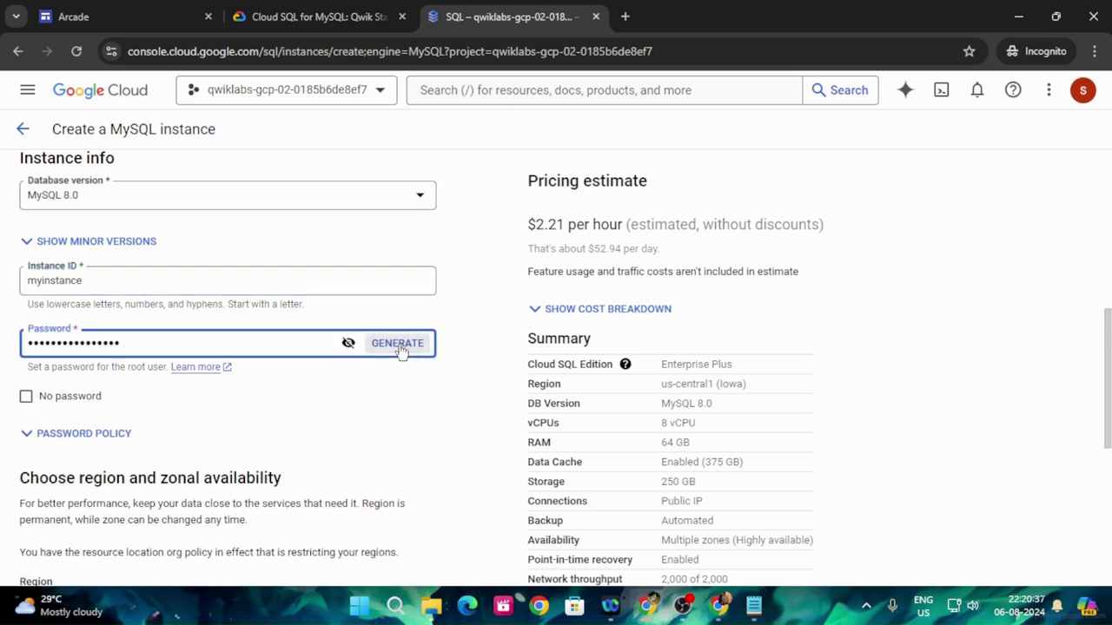
{"action": "left_click", "coordinate": [348, 343]}
{"action": "left_click_drag", "start_coordinate": [155, 348], "coordinate": [16, 352]}
{"action": "key", "text": "ctrl+c"}
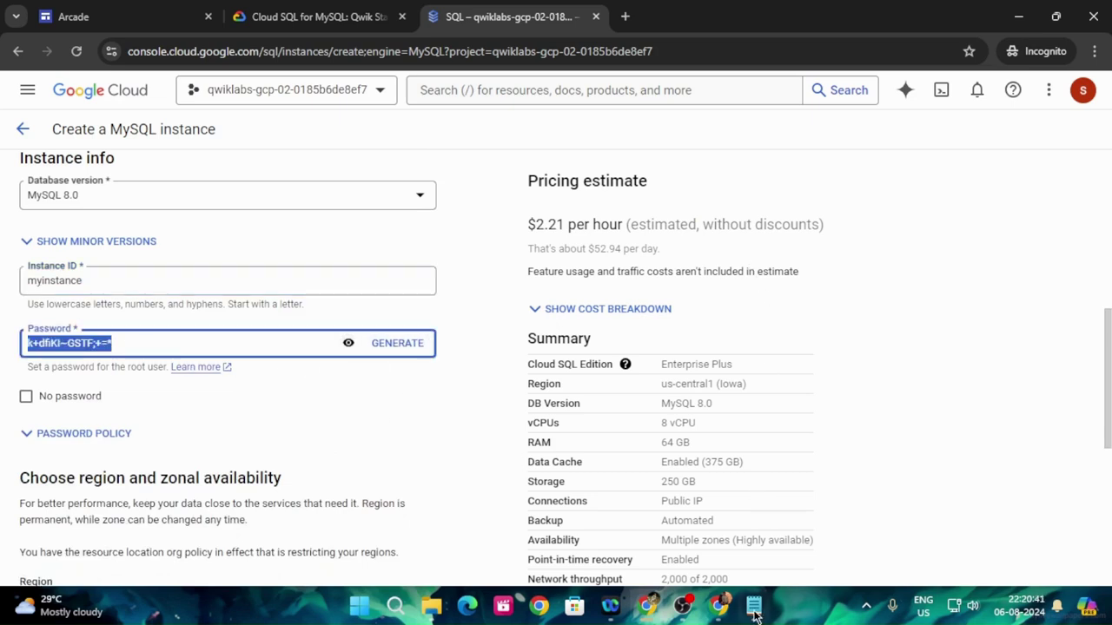
Paste the generated root password into Notepad to keep it, and minimize the Notepad window
{"action": "left_click", "coordinate": [754, 606]}
{"action": "key", "text": "ctrl+v"}
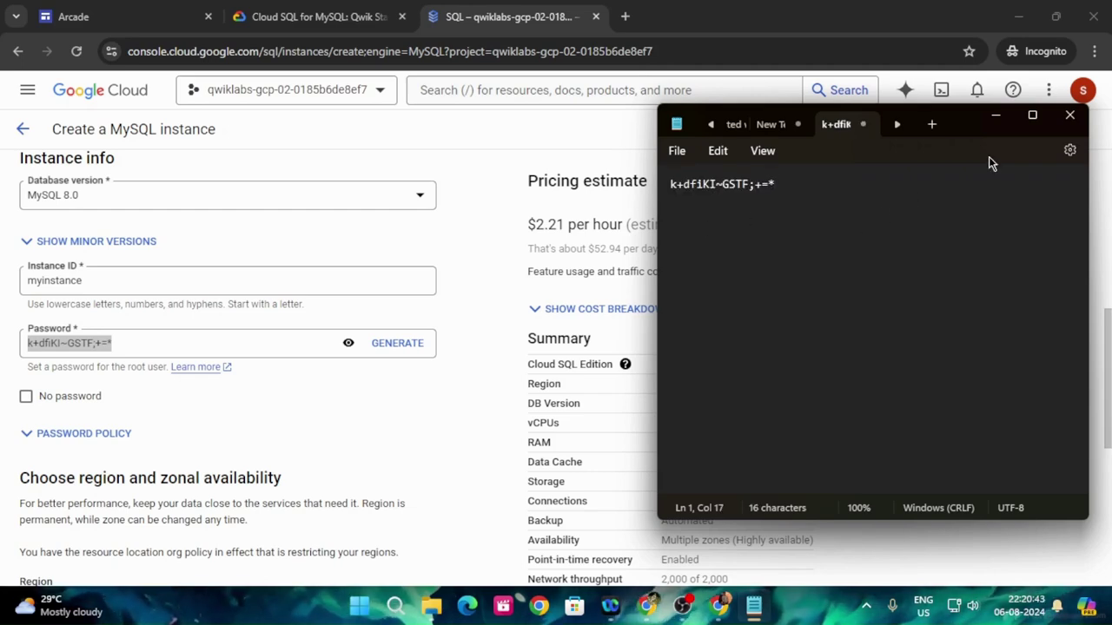
{"action": "left_click", "coordinate": [995, 115]}
Check the lab's database version requirement and select MySQL 8.0 for the instance
{"action": "left_click", "coordinate": [276, 8]}
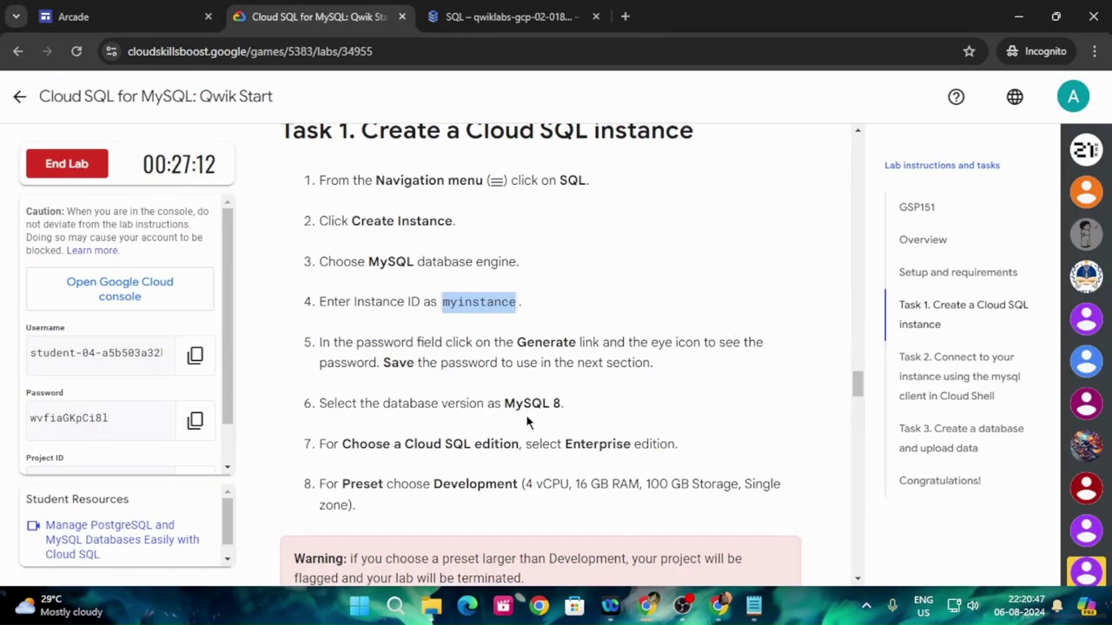
{"action": "key", "text": "ctrl+Tab"}
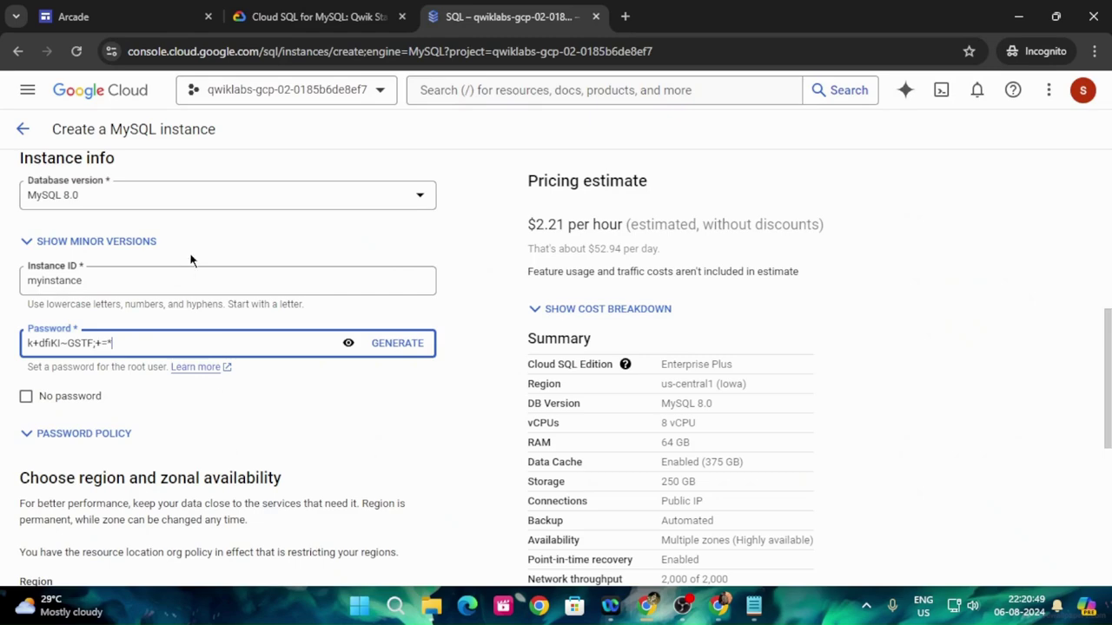
{"action": "left_click", "coordinate": [75, 198]}
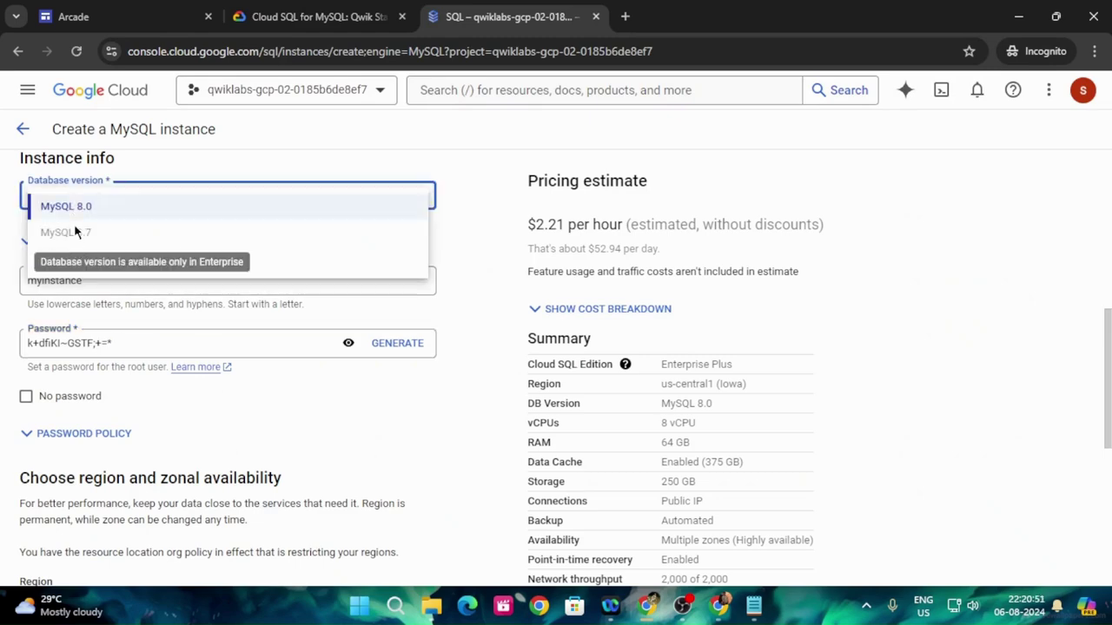
{"action": "left_click", "coordinate": [70, 218]}
Choose the Enterprise edition of Cloud SQL, as the lab instructions require
{"action": "left_click", "coordinate": [265, 10]}
{"action": "scroll", "coordinate": [531, 487], "scroll_direction": "down", "scroll_amount": 1}
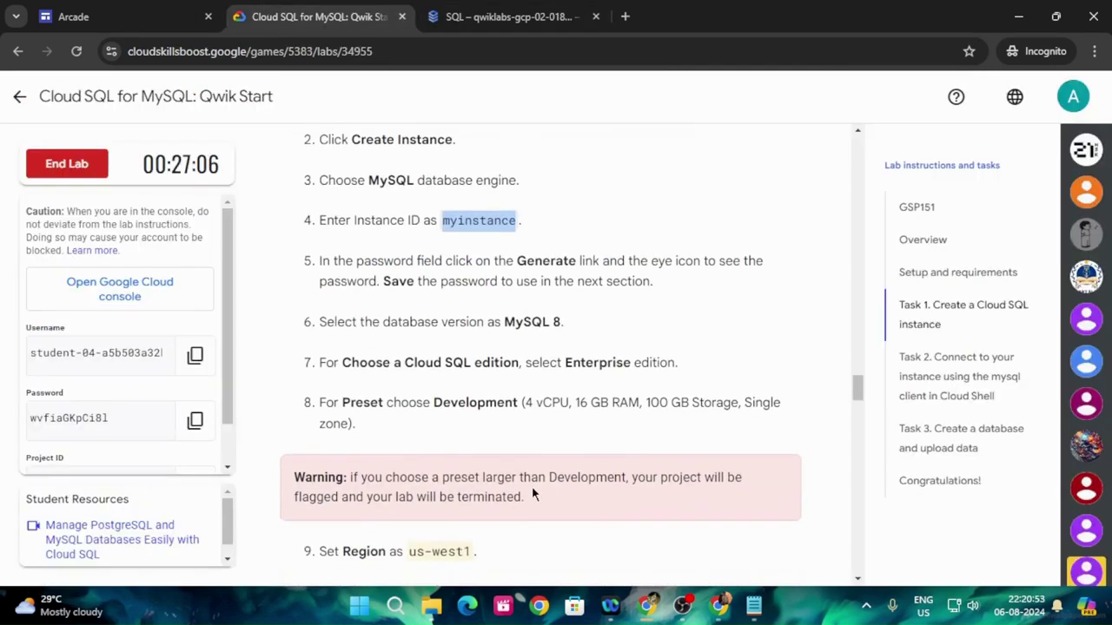
{"action": "left_click", "coordinate": [512, 17]}
{"action": "scroll", "coordinate": [424, 415], "scroll_direction": "up", "scroll_amount": 3}
{"action": "scroll", "coordinate": [425, 414], "scroll_direction": "up", "scroll_amount": 2}
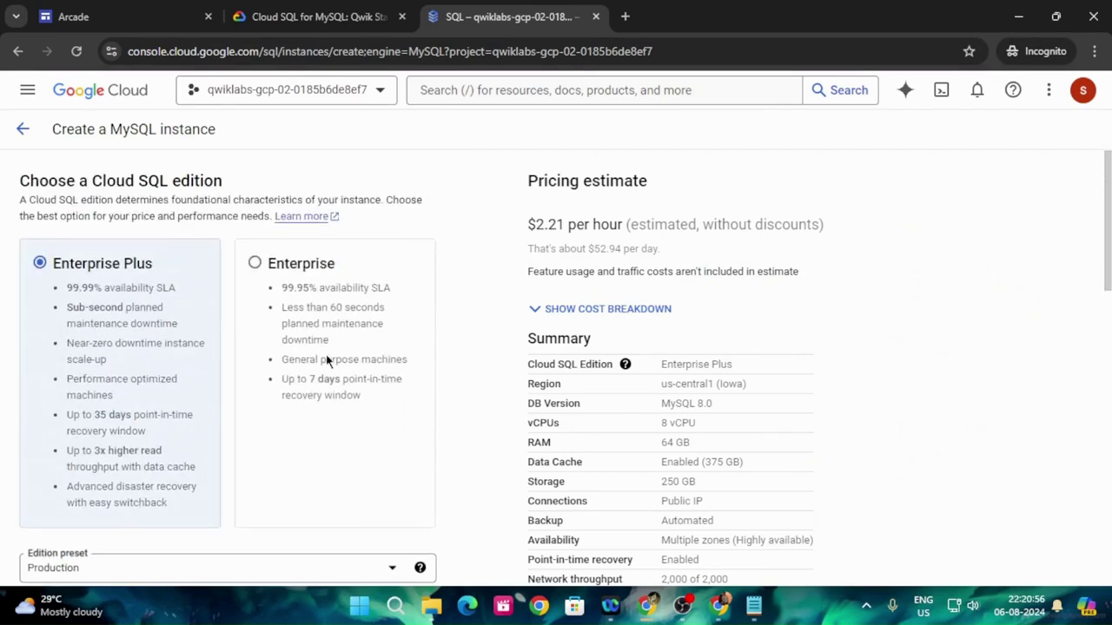
{"action": "left_click", "coordinate": [254, 264]}
Review the lab's preset and zone requirements, then expand and examine the instance's configuration options
{"action": "left_click", "coordinate": [341, 10]}
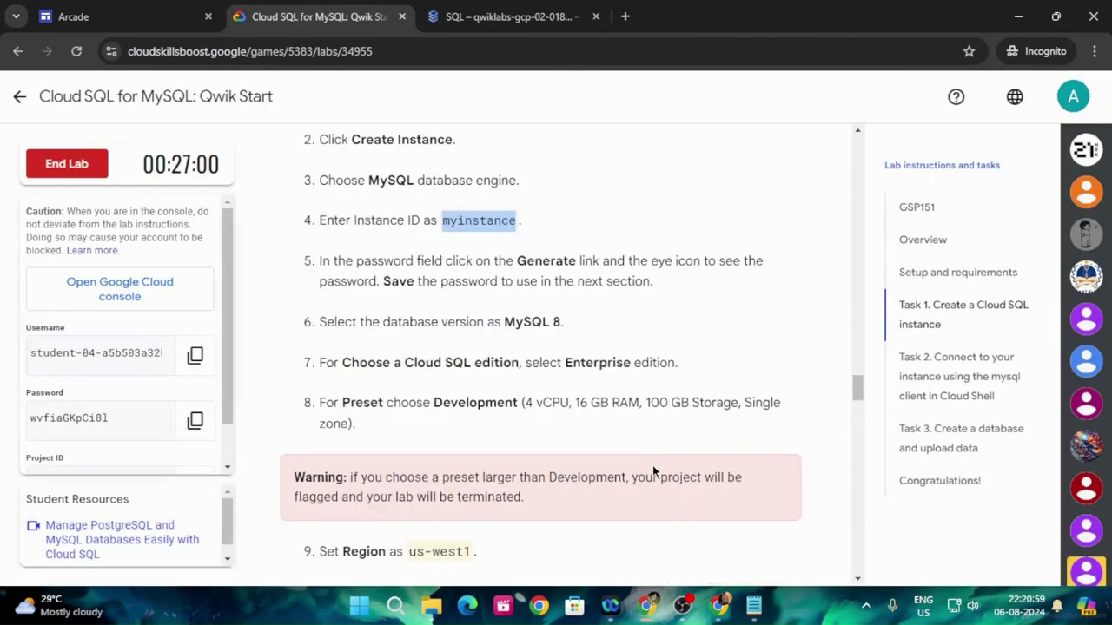
{"action": "scroll", "coordinate": [653, 465], "scroll_direction": "down", "scroll_amount": 2}
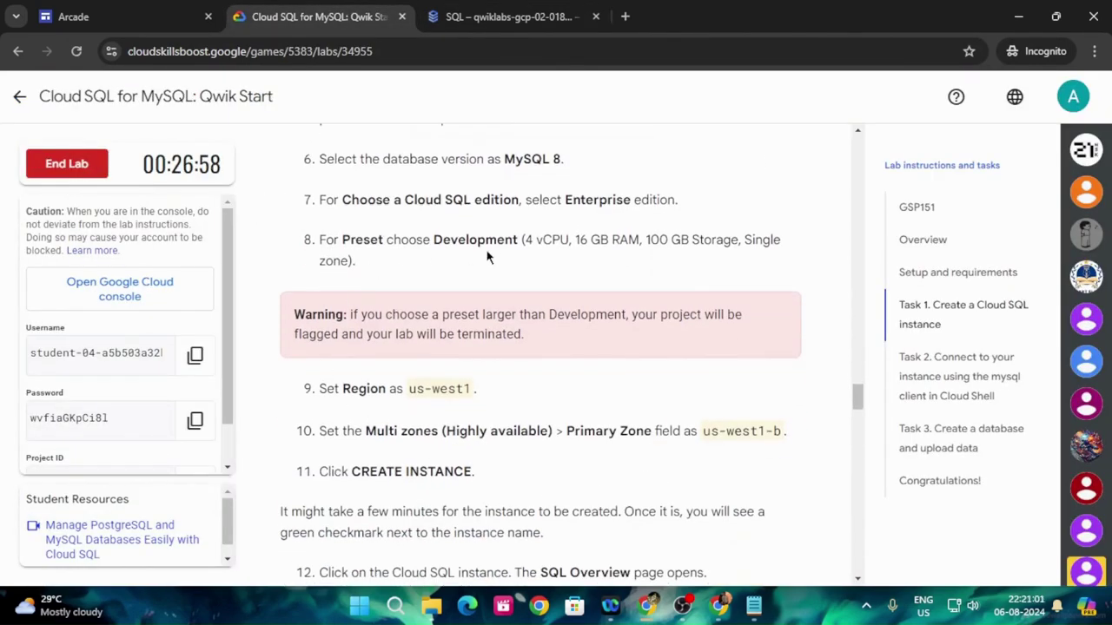
{"action": "left_click", "coordinate": [513, 16]}
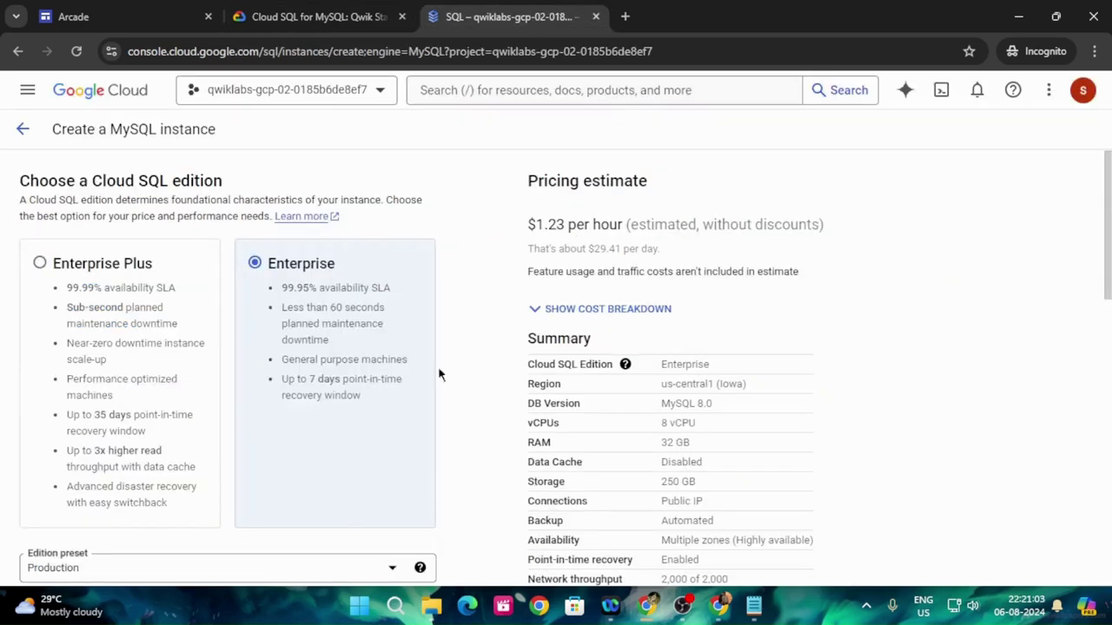
{"action": "scroll", "coordinate": [332, 498], "scroll_direction": "down", "scroll_amount": 5}
{"action": "scroll", "coordinate": [332, 502], "scroll_direction": "down", "scroll_amount": 2}
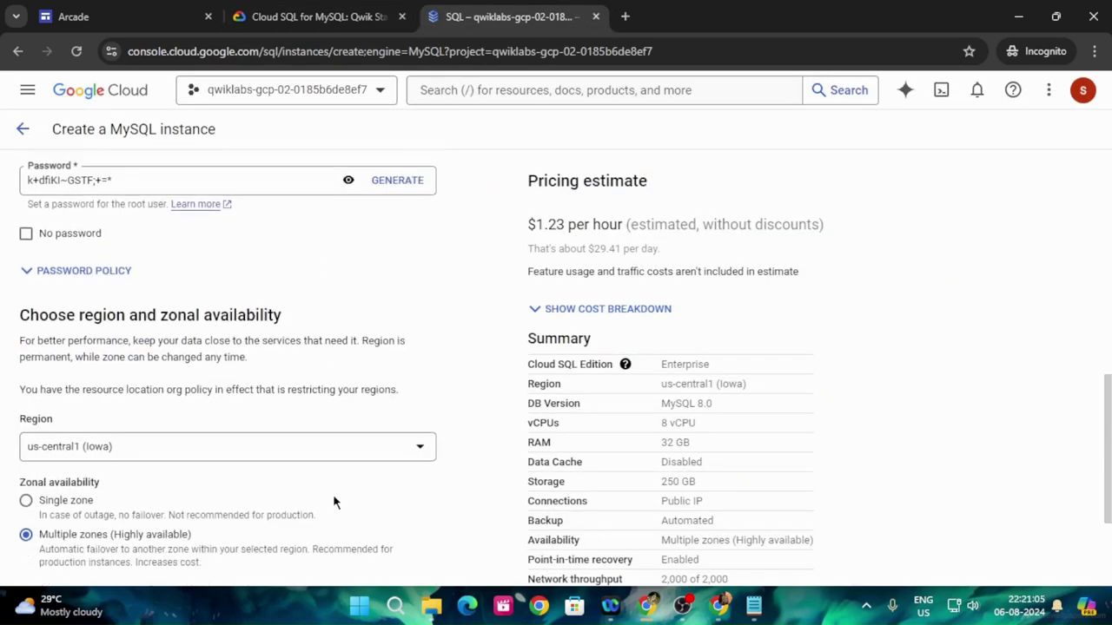
{"action": "scroll", "coordinate": [336, 499], "scroll_direction": "down", "scroll_amount": 2}
{"action": "scroll", "coordinate": [334, 501], "scroll_direction": "up", "scroll_amount": 3}
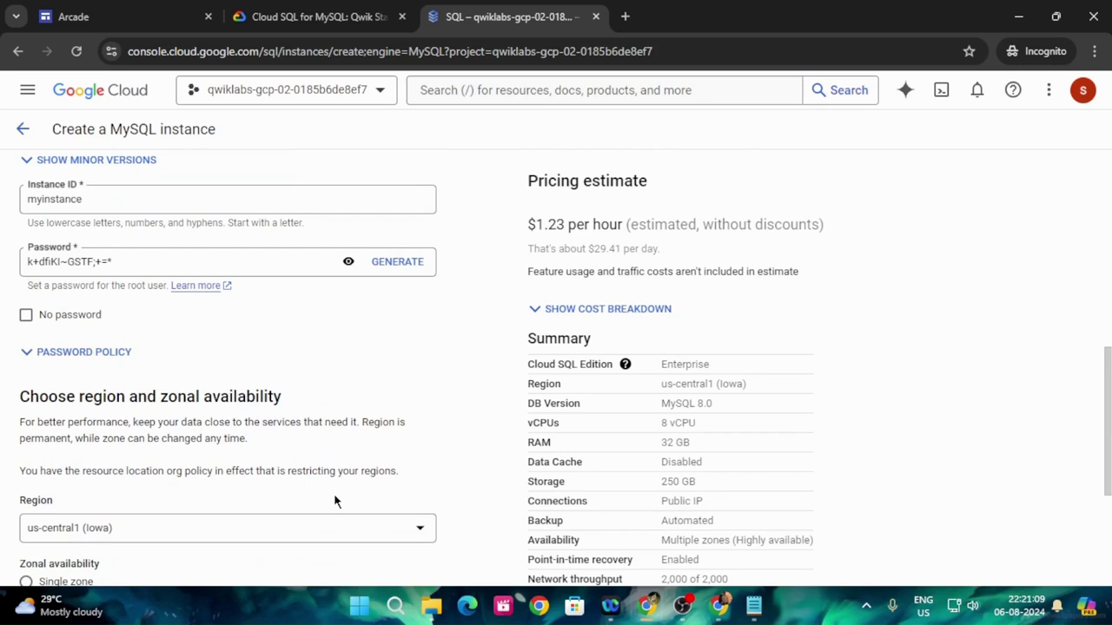
{"action": "scroll", "coordinate": [333, 497], "scroll_direction": "down", "scroll_amount": 3}
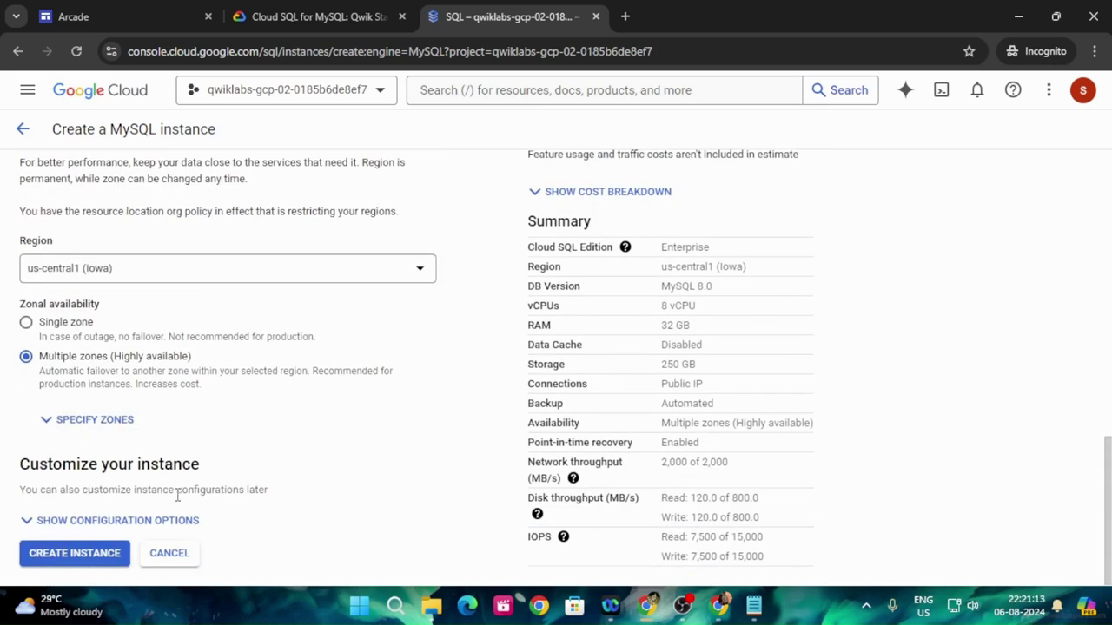
{"action": "left_click", "coordinate": [176, 522]}
{"action": "scroll", "coordinate": [283, 417], "scroll_direction": "down", "scroll_amount": 4}
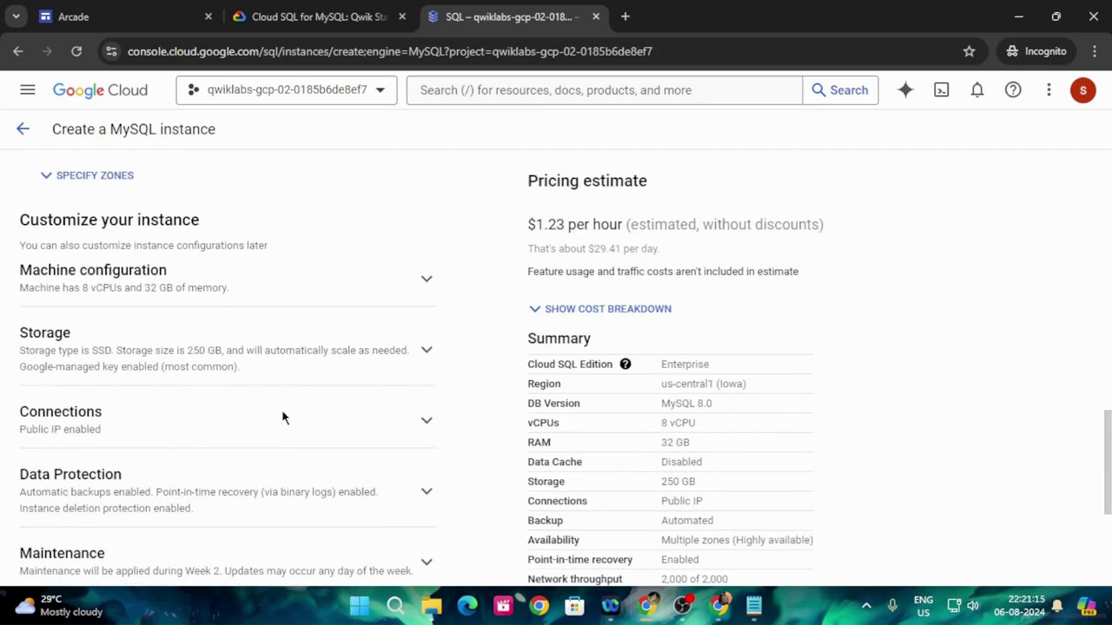
{"action": "scroll", "coordinate": [282, 417], "scroll_direction": "down", "scroll_amount": 3}
{"action": "scroll", "coordinate": [279, 417], "scroll_direction": "up", "scroll_amount": 8}
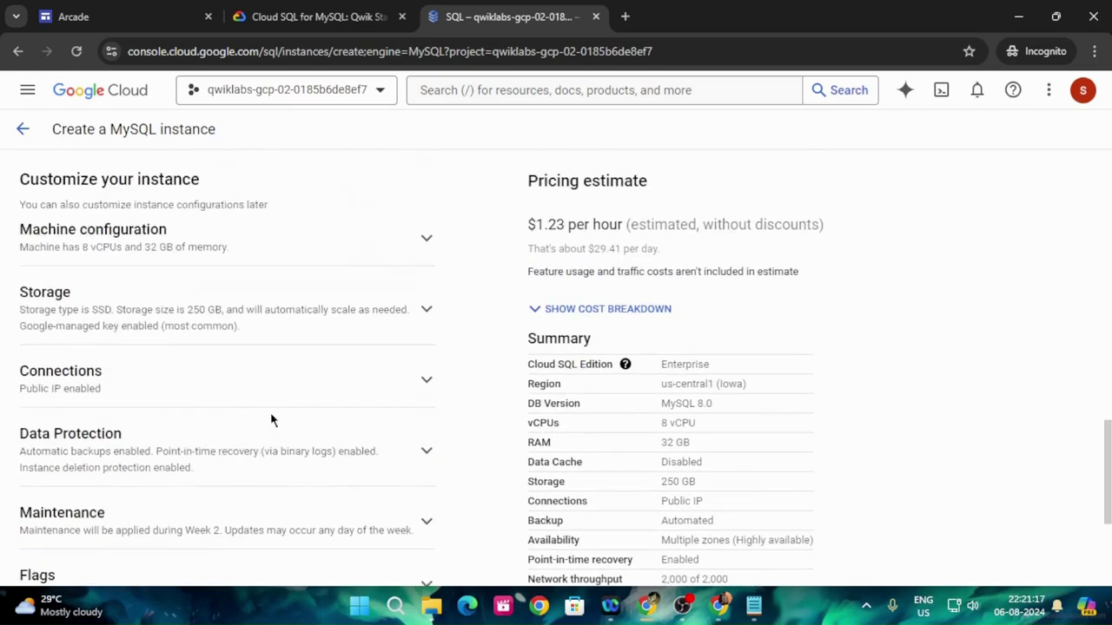
Set the edition preset to Development (4 vCPU, 16 GB RAM, 100 GB Storage, Single zone)
{"action": "scroll", "coordinate": [255, 416], "scroll_direction": "up", "scroll_amount": 2}
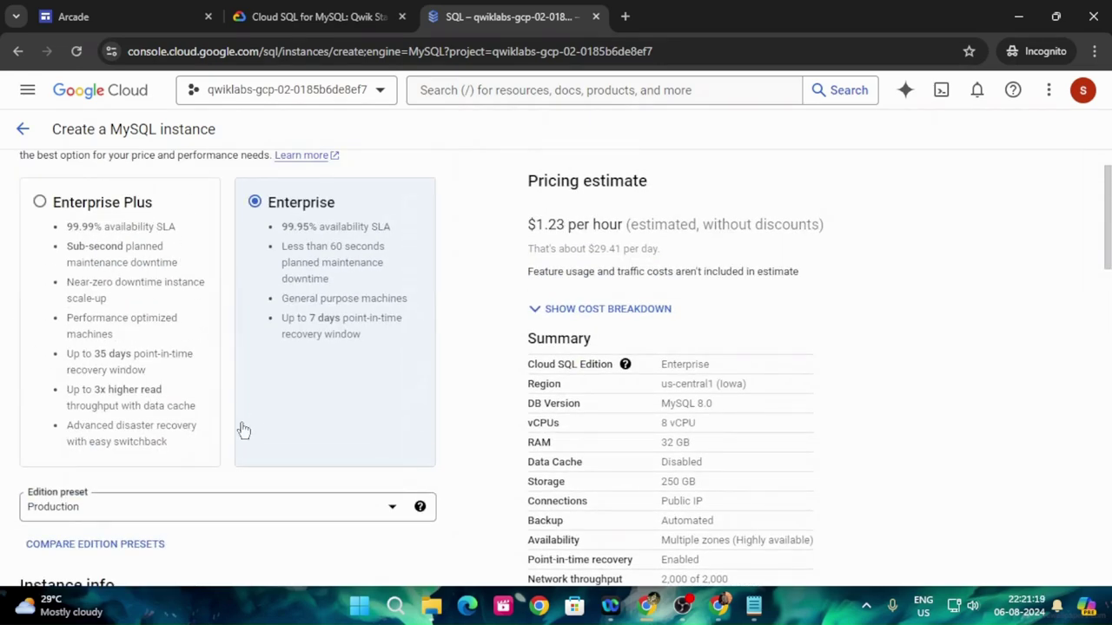
{"action": "scroll", "coordinate": [217, 432], "scroll_direction": "down", "scroll_amount": 1}
{"action": "left_click", "coordinate": [196, 434]}
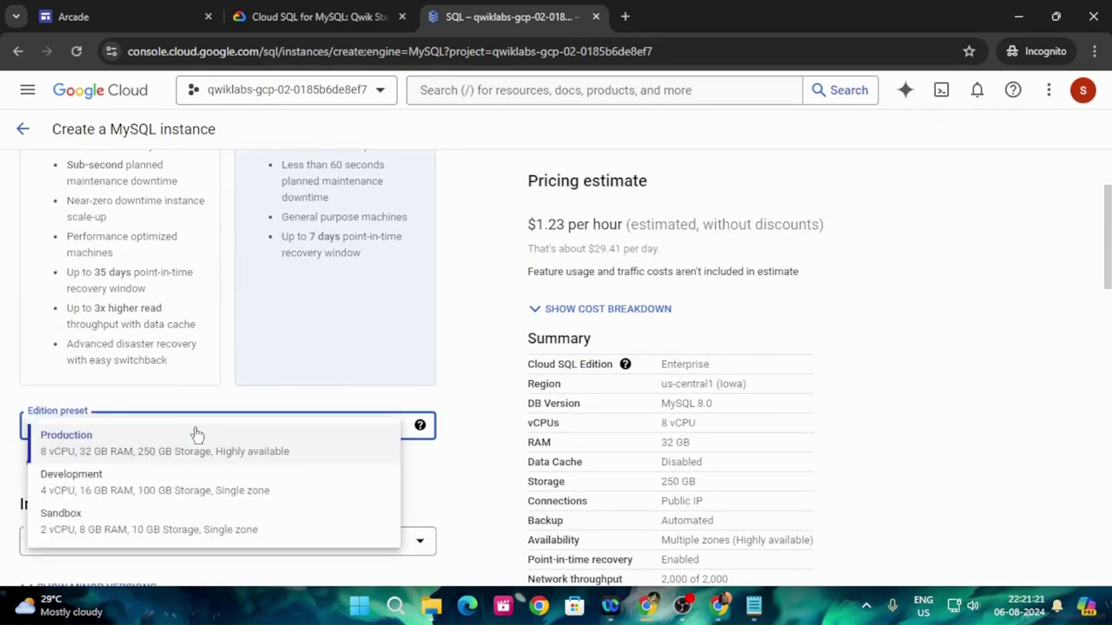
{"action": "left_click", "coordinate": [137, 498]}
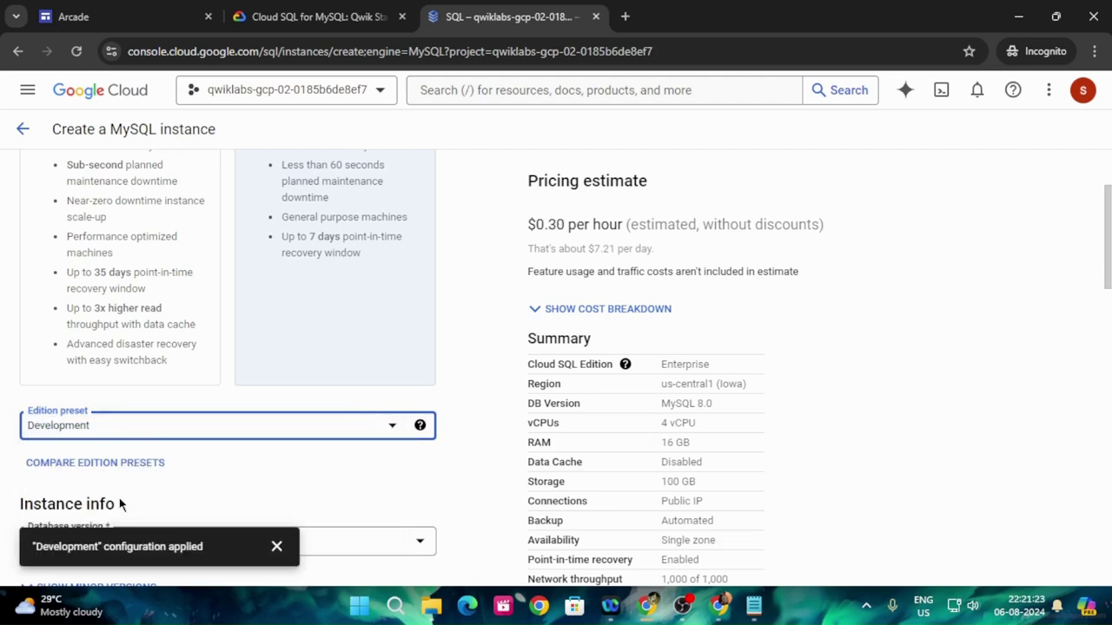
{"action": "scroll", "coordinate": [170, 482], "scroll_direction": "down", "scroll_amount": 1}
Check the region required by the lab instructions and set the instance's region to us-west1 (Oregon)
{"action": "left_click", "coordinate": [365, 17]}
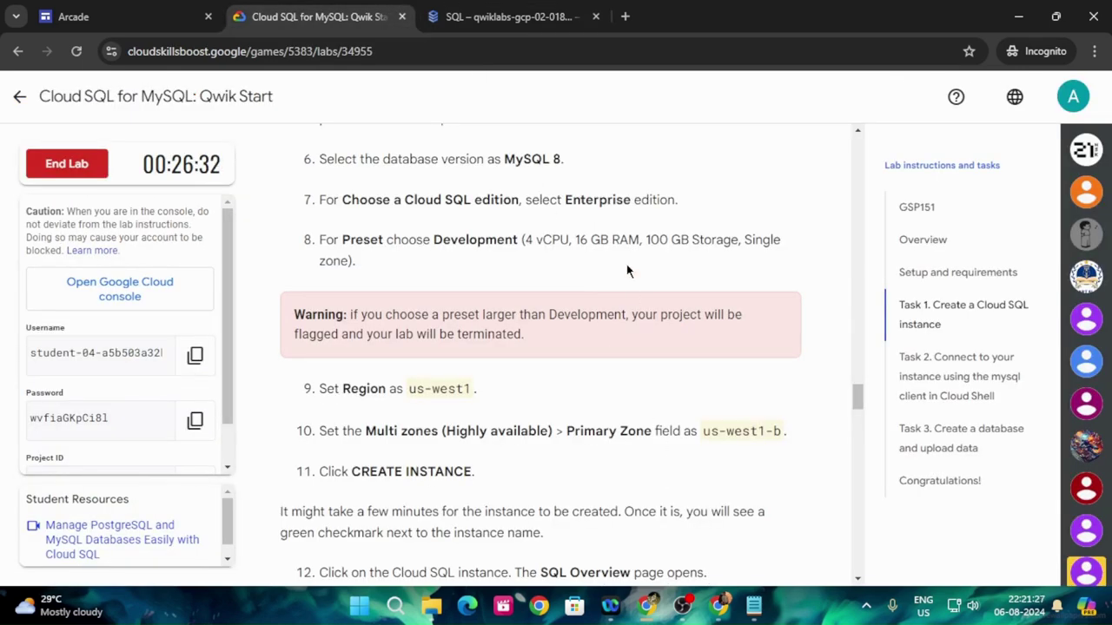
{"action": "scroll", "coordinate": [512, 382], "scroll_direction": "up", "scroll_amount": 1}
{"action": "scroll", "coordinate": [702, 328], "scroll_direction": "down", "scroll_amount": 1}
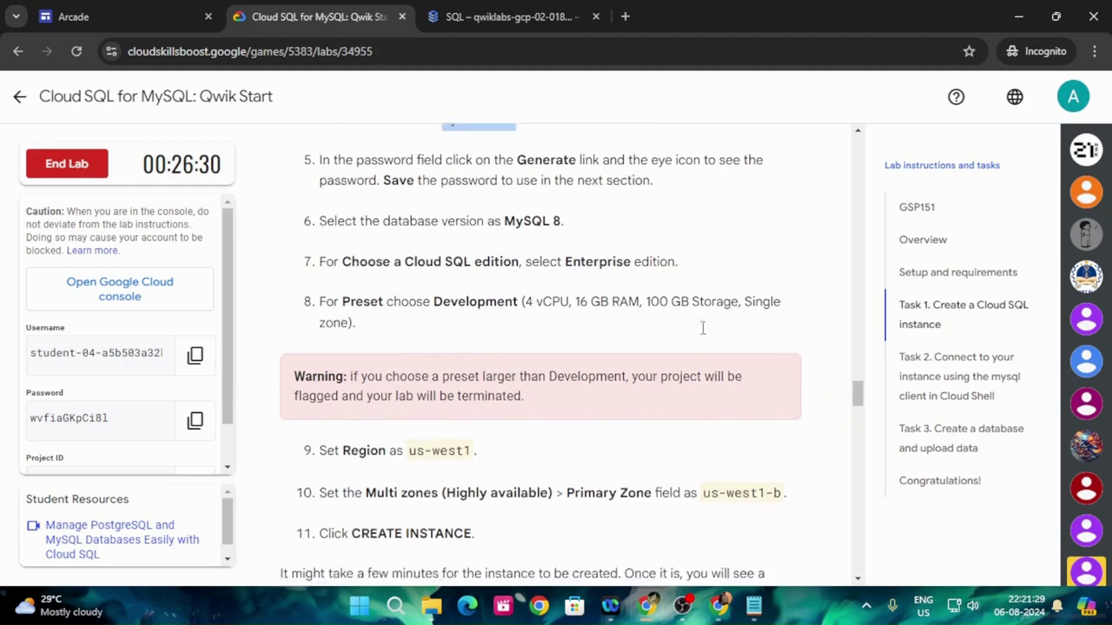
{"action": "scroll", "coordinate": [409, 335], "scroll_direction": "down", "scroll_amount": 2}
{"action": "key", "text": "ctrl+Tab"}
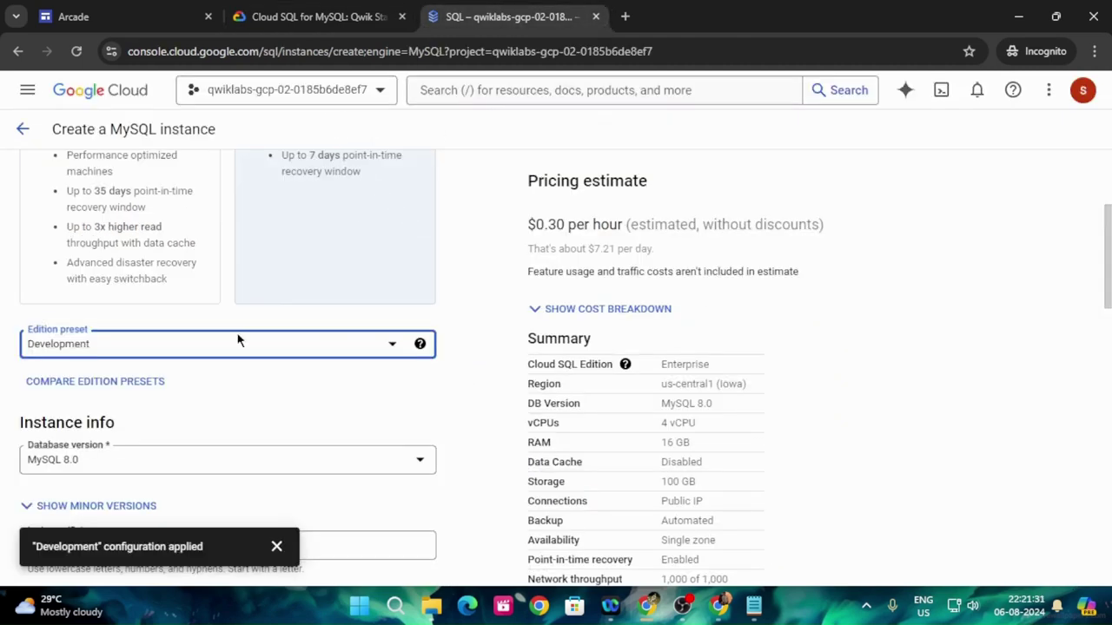
{"action": "scroll", "coordinate": [235, 343], "scroll_direction": "down", "scroll_amount": 4}
{"action": "scroll", "coordinate": [233, 348], "scroll_direction": "down", "scroll_amount": 2}
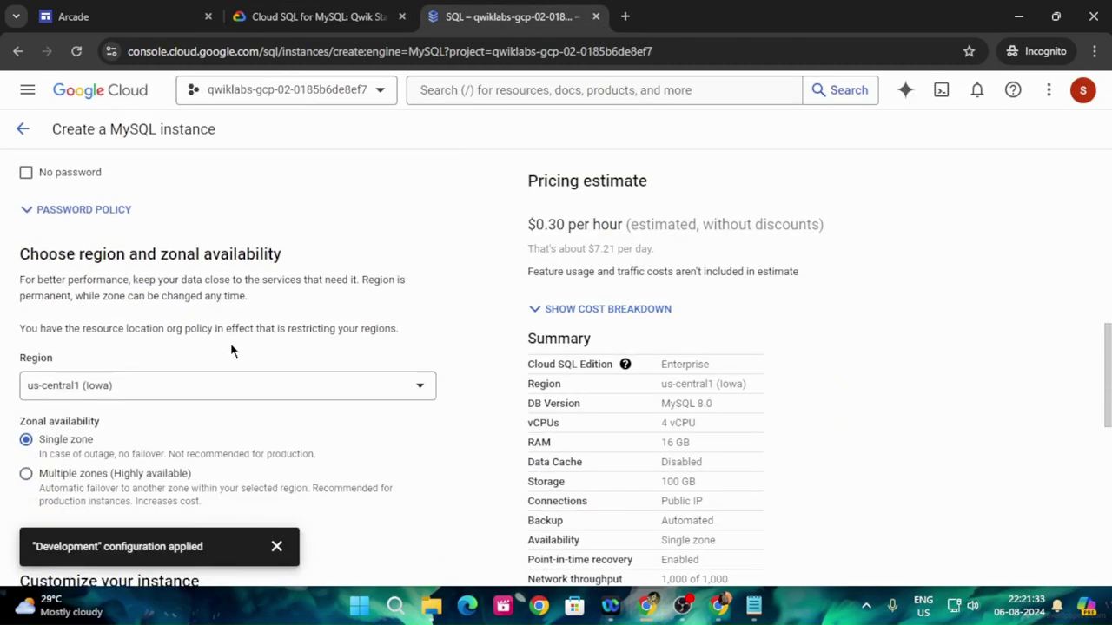
{"action": "left_click", "coordinate": [176, 385]}
{"action": "scroll", "coordinate": [139, 347], "scroll_direction": "down", "scroll_amount": 2}
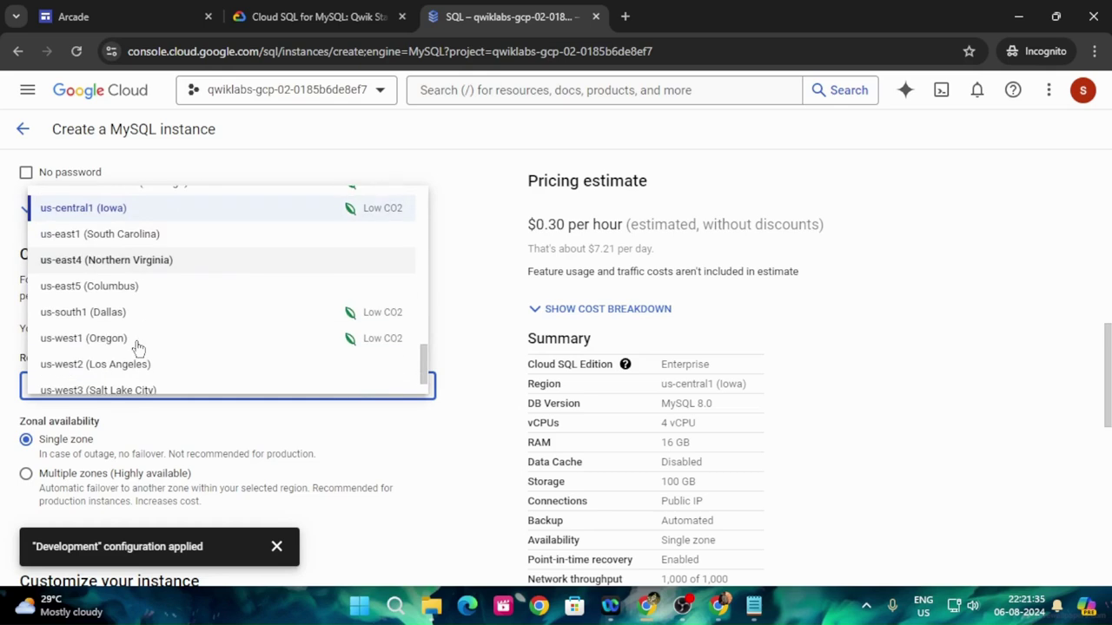
{"action": "left_click", "coordinate": [102, 347]}
Check the lab's zone requirement, set zonal availability to Multiple zones (Highly available) and reveal the zone settings
{"action": "left_click", "coordinate": [317, 17]}
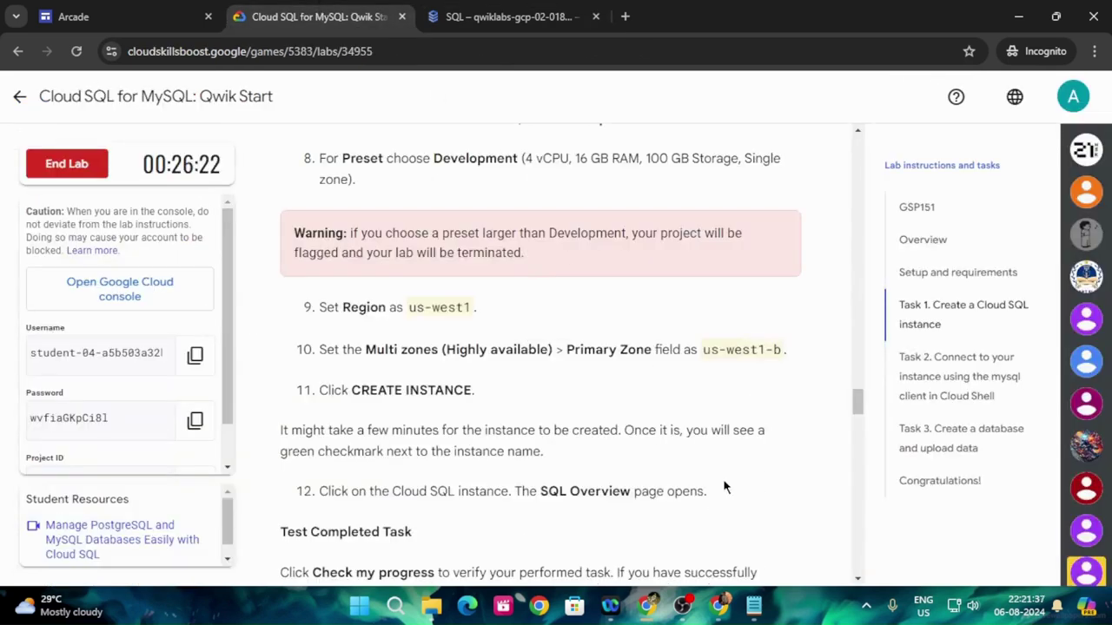
{"action": "scroll", "coordinate": [709, 404], "scroll_direction": "down", "scroll_amount": 1}
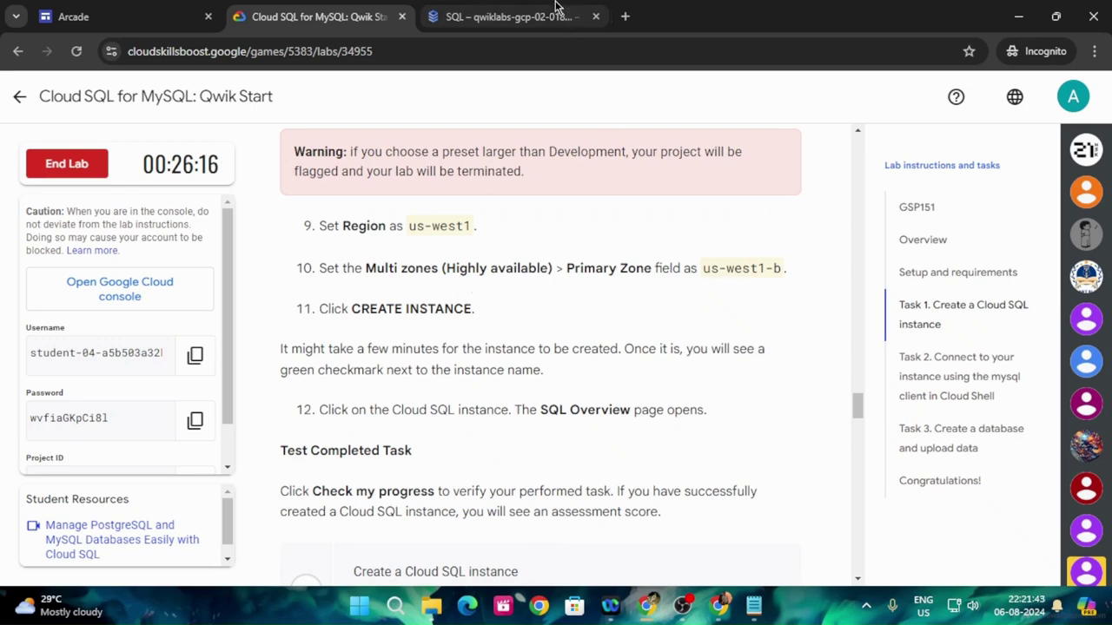
{"action": "left_click", "coordinate": [512, 17]}
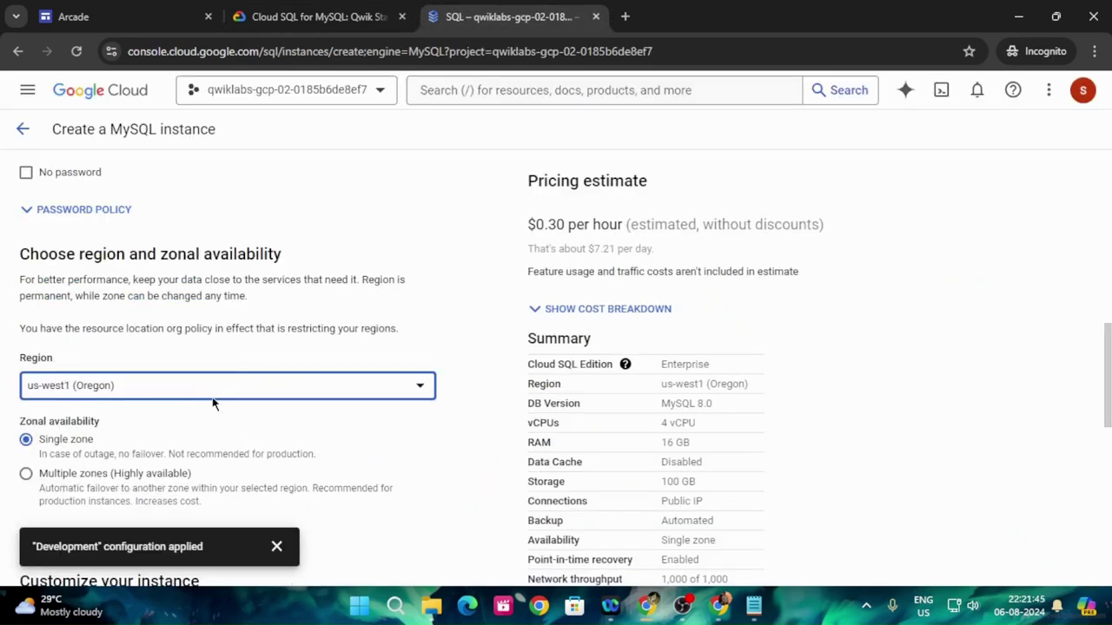
{"action": "scroll", "coordinate": [213, 403], "scroll_direction": "down", "scroll_amount": 2}
{"action": "left_click", "coordinate": [28, 313]}
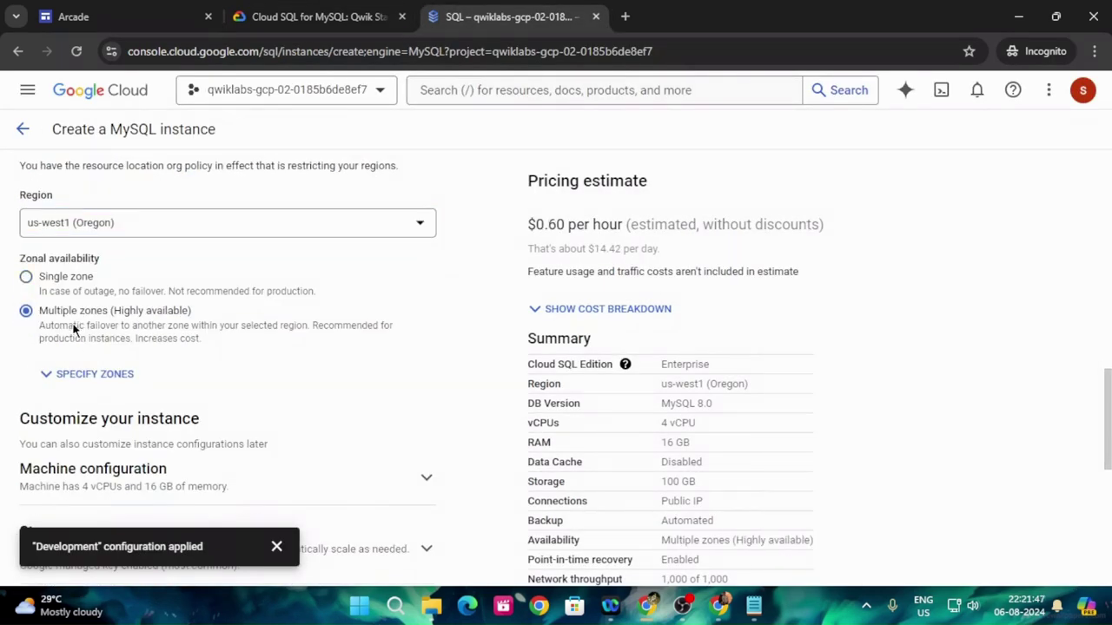
{"action": "left_click", "coordinate": [120, 374]}
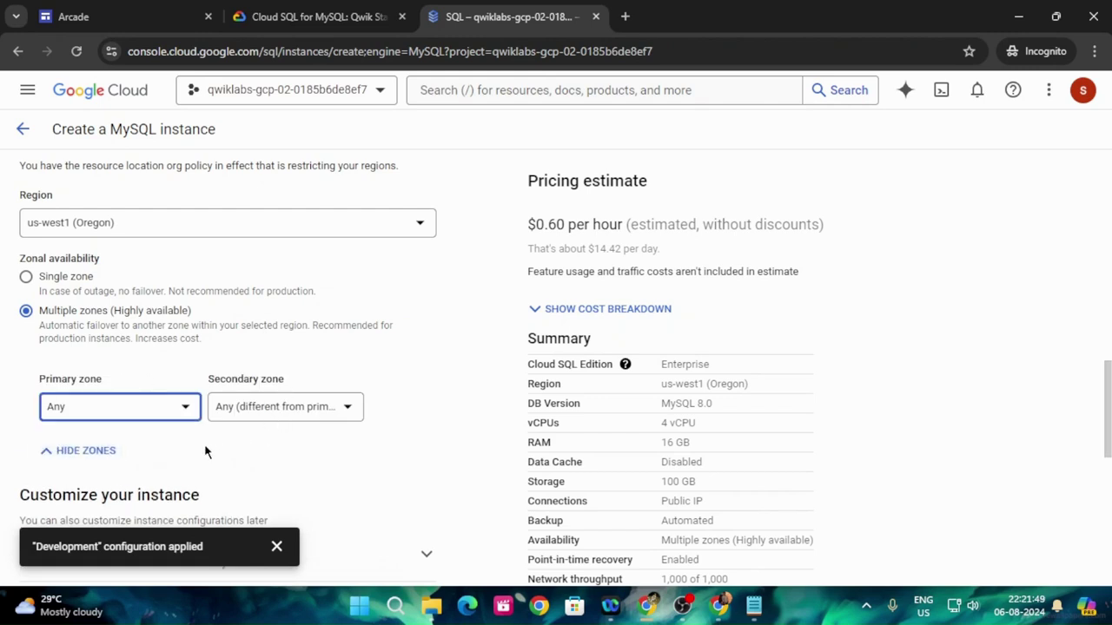
Look up the required primary zone in the lab instructions and set the instance's primary zone to us-west1-b
{"action": "left_click", "coordinate": [319, 17]}
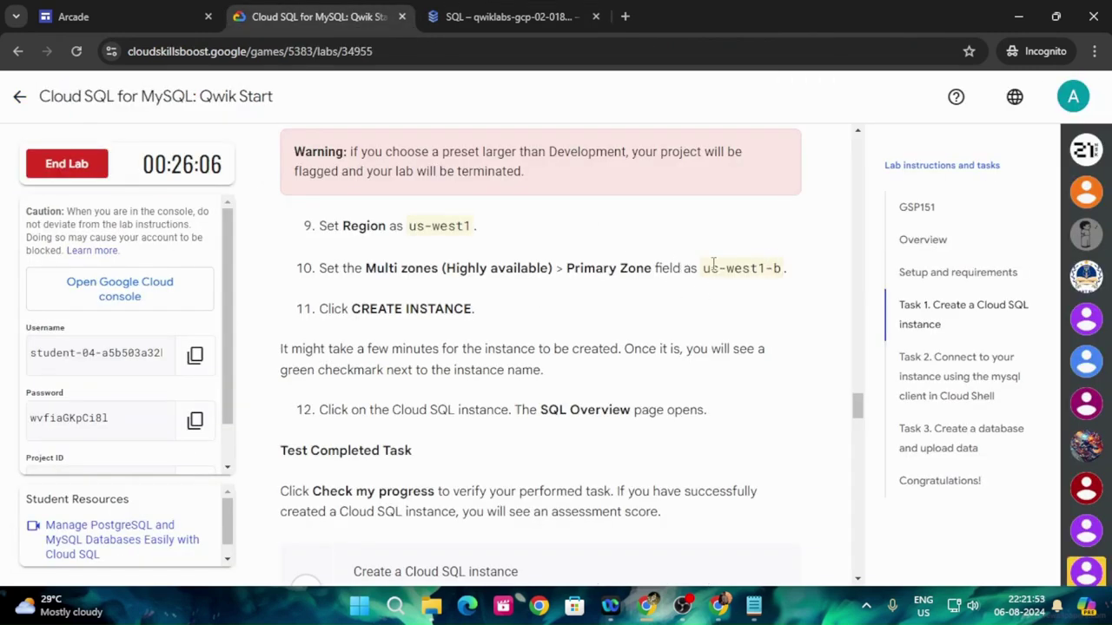
{"action": "left_click_drag", "start_coordinate": [703, 268], "coordinate": [784, 271]}
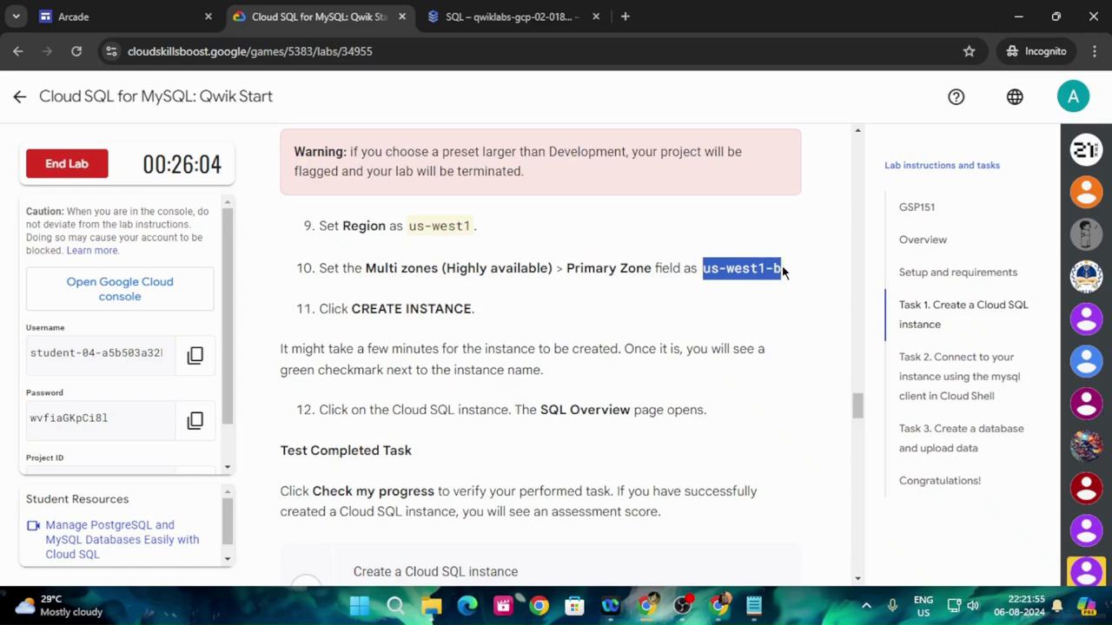
{"action": "left_click", "coordinate": [512, 17]}
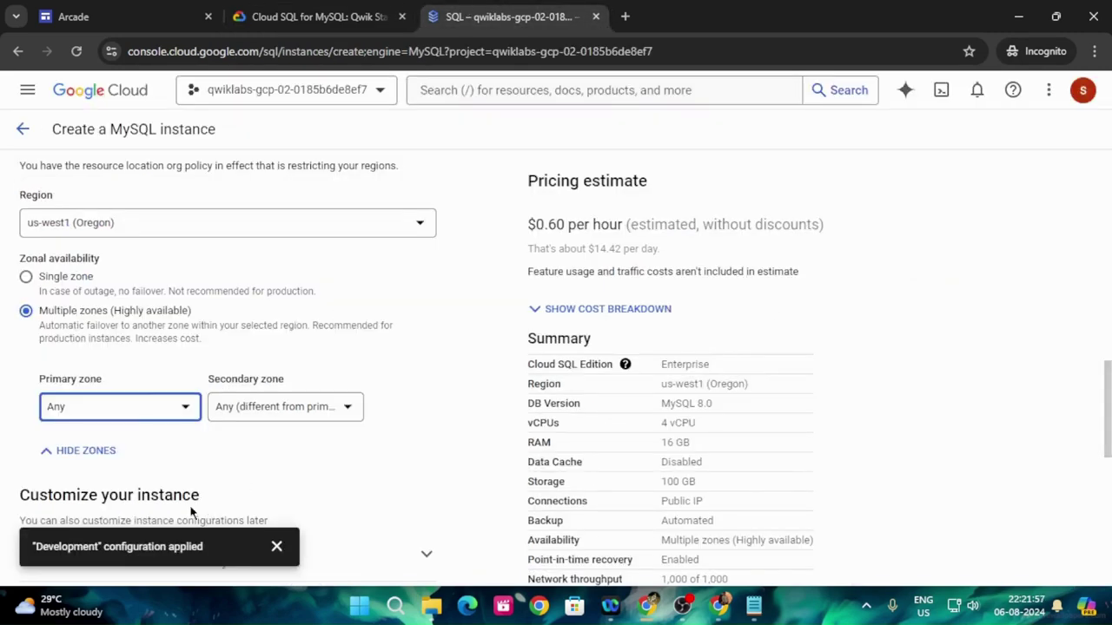
{"action": "left_click", "coordinate": [139, 403]}
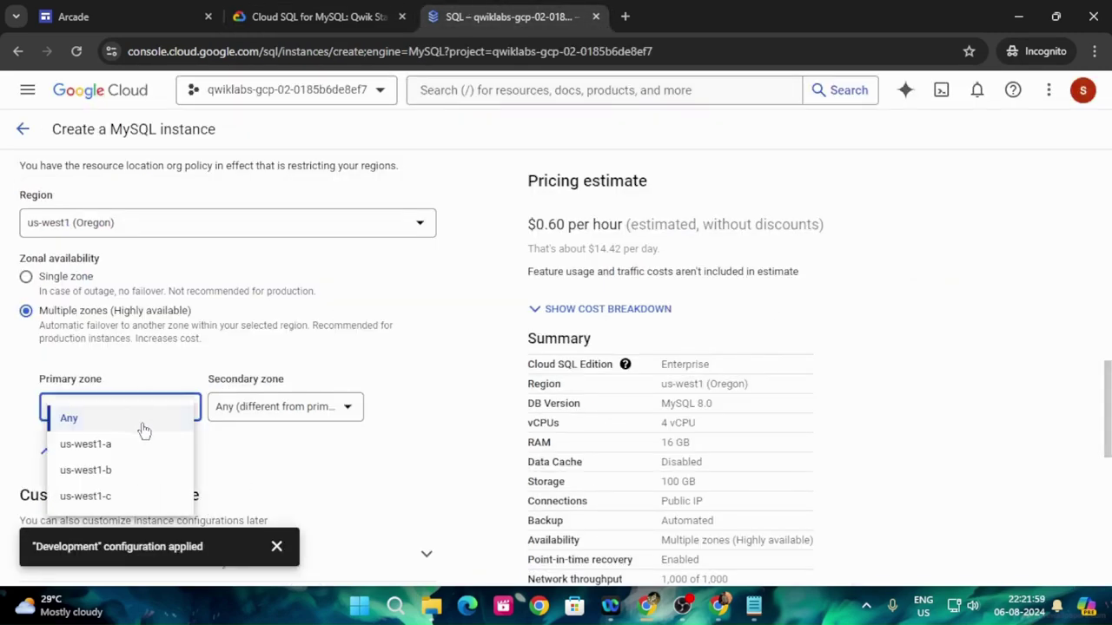
{"action": "left_click", "coordinate": [109, 472]}
Compare the configuration with the lab instructions, review the remaining options and create the MySQL instance
{"action": "left_click", "coordinate": [346, 11]}
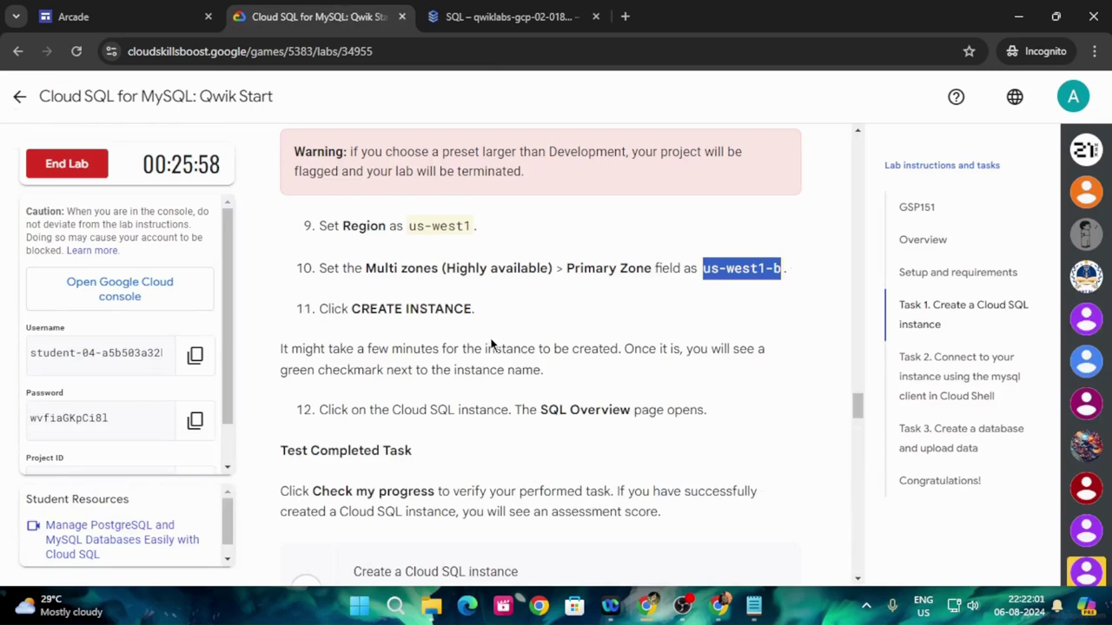
{"action": "left_click", "coordinate": [485, 17]}
{"action": "scroll", "coordinate": [278, 379], "scroll_direction": "down", "scroll_amount": 7}
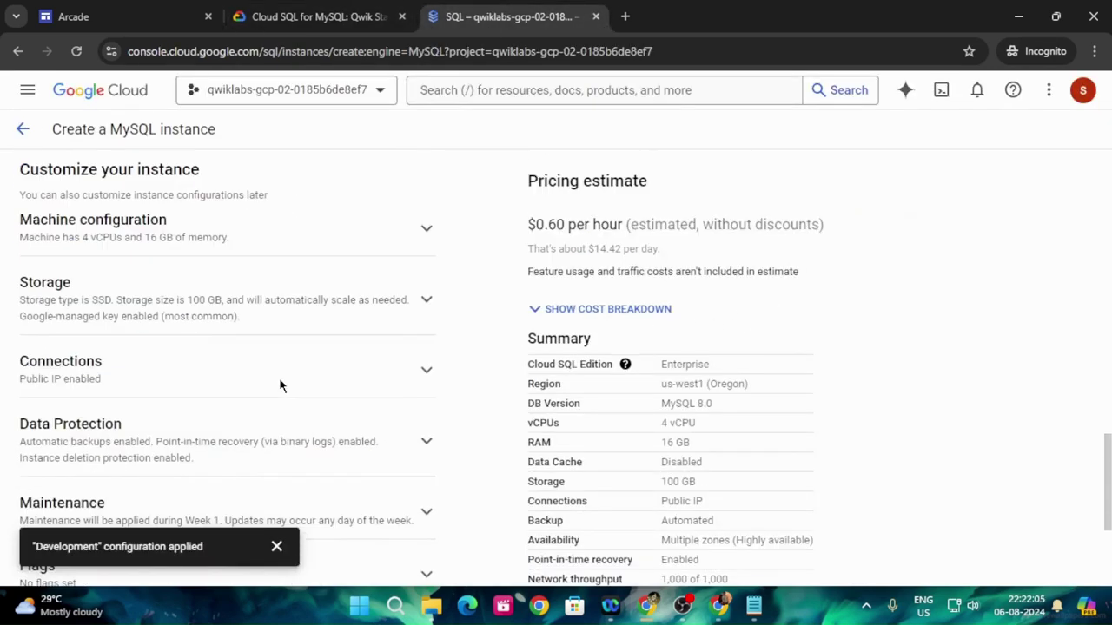
{"action": "left_click", "coordinate": [276, 547]}
{"action": "scroll", "coordinate": [213, 574], "scroll_direction": "up", "scroll_amount": 5}
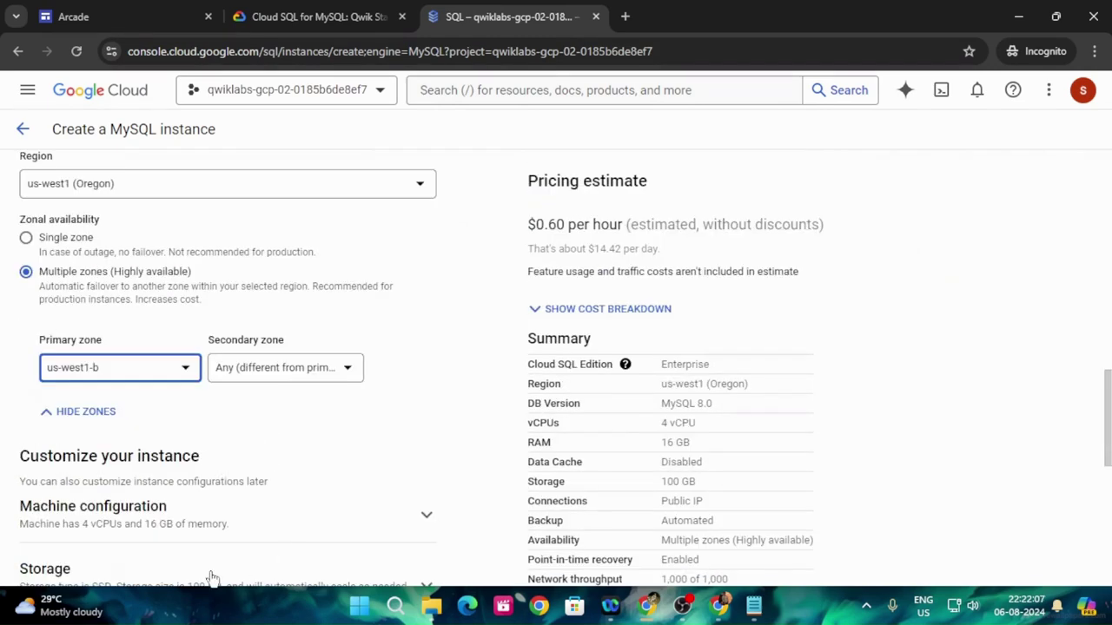
{"action": "scroll", "coordinate": [198, 448], "scroll_direction": "down", "scroll_amount": 8}
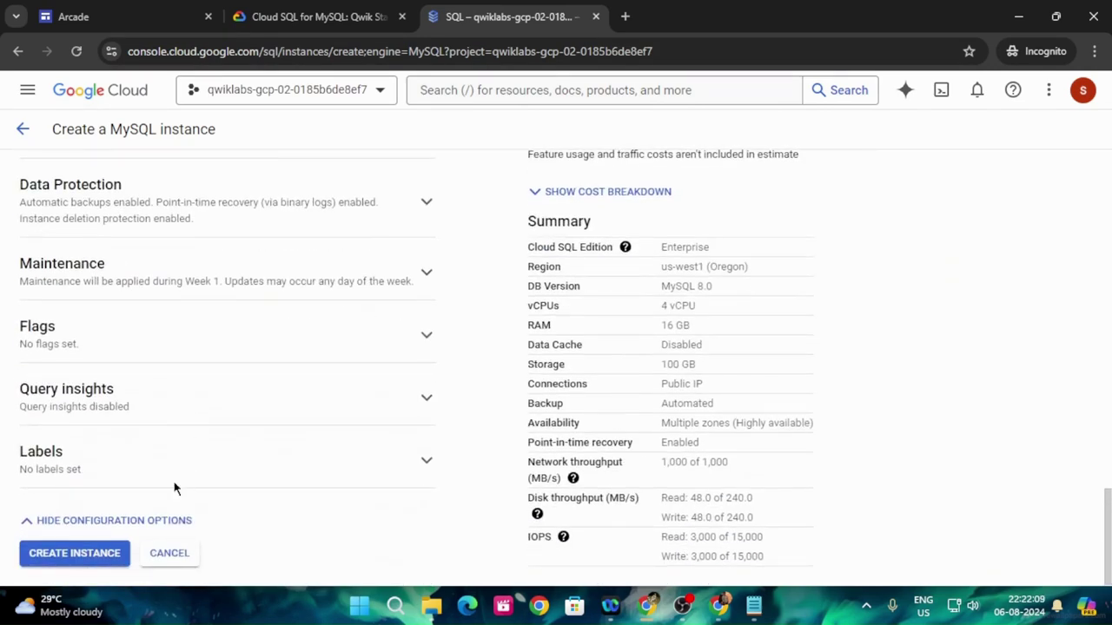
{"action": "left_click", "coordinate": [75, 562]}
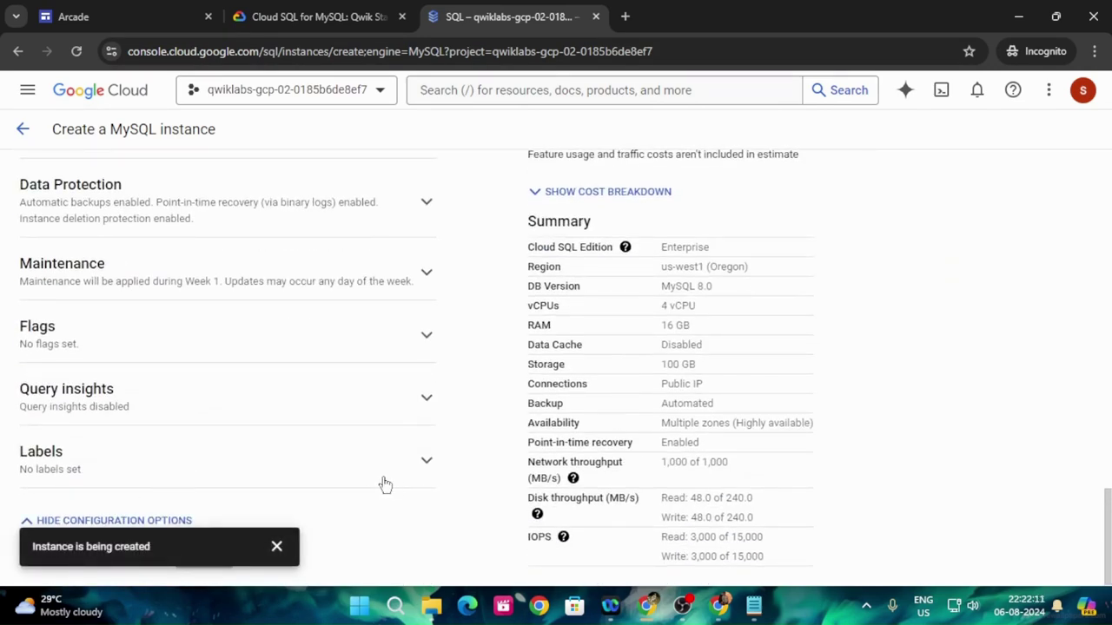
Run the lab's progress check for the "Create a Cloud SQL instance" task
{"action": "left_click", "coordinate": [314, 17]}
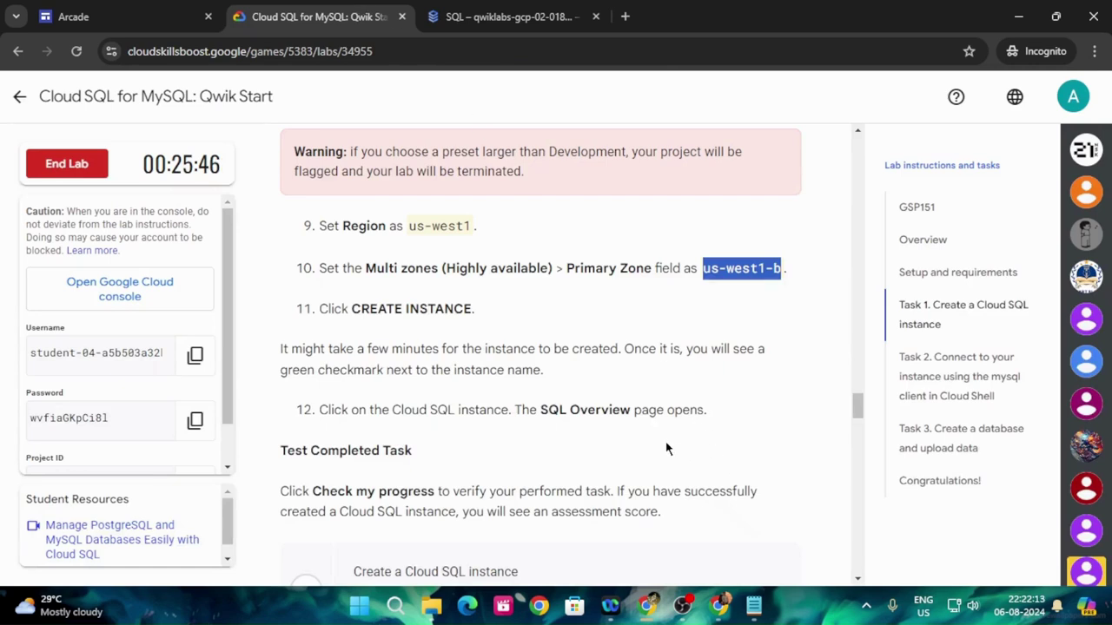
{"action": "scroll", "coordinate": [667, 449], "scroll_direction": "down", "scroll_amount": 2}
{"action": "left_click", "coordinate": [489, 437]}
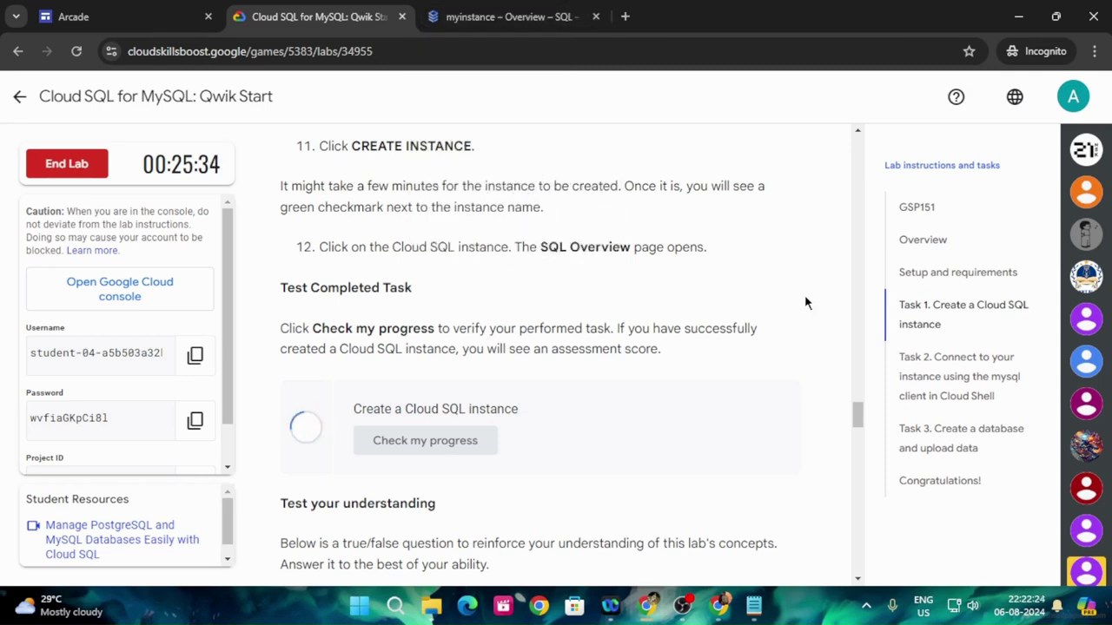
{"action": "left_click", "coordinate": [527, 11]}
{"action": "left_click", "coordinate": [316, 11]}
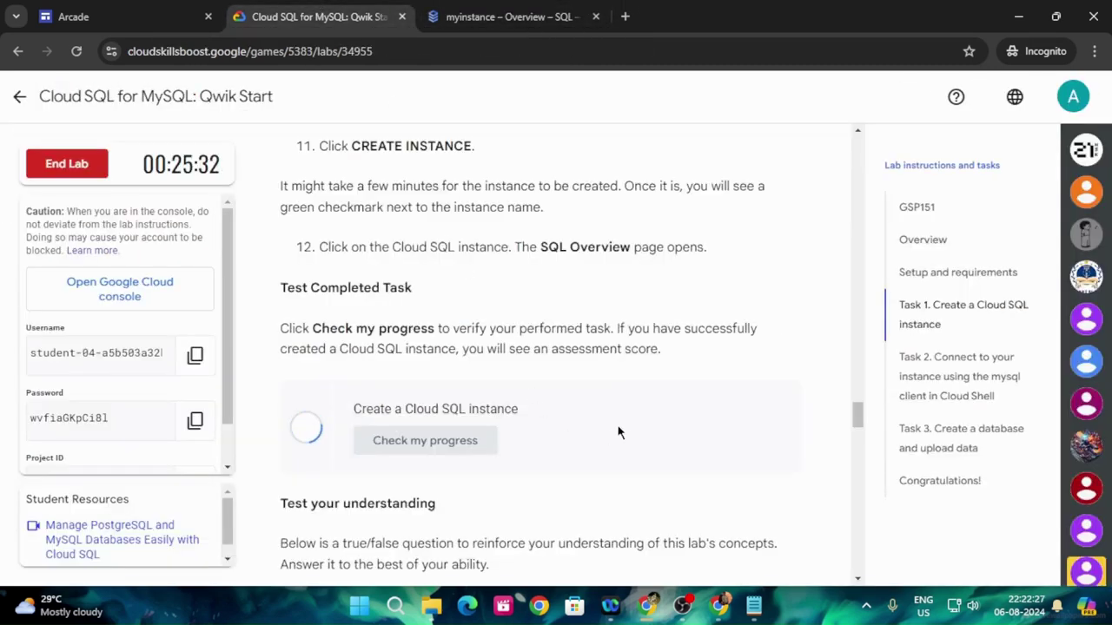
{"action": "scroll", "coordinate": [647, 432], "scroll_direction": "up", "scroll_amount": 2}
{"action": "scroll", "coordinate": [653, 432], "scroll_direction": "down", "scroll_amount": 2}
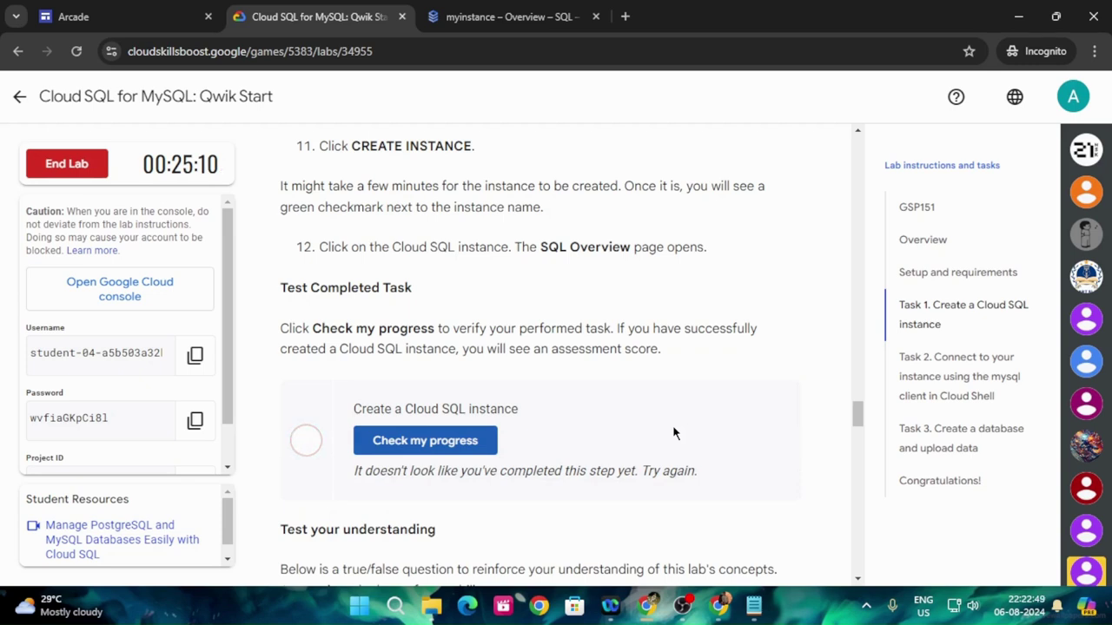
Check the instance's creation status, rerun the Task 1 progress check and answer True to the Instance ID question
{"action": "left_click", "coordinate": [512, 16]}
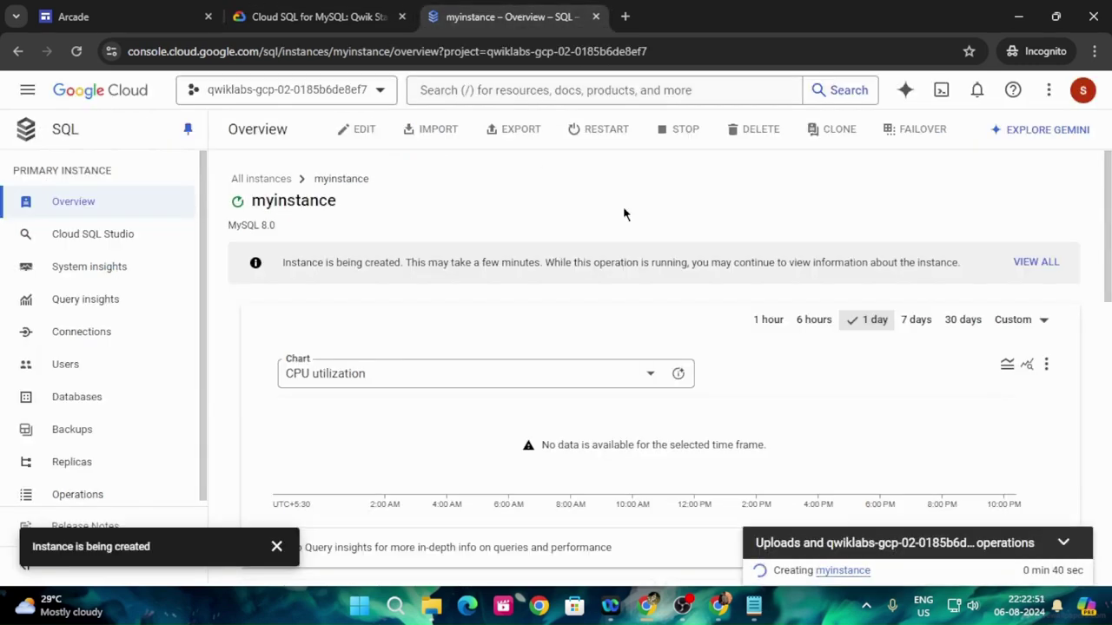
{"action": "left_click", "coordinate": [363, 7]}
{"action": "left_click", "coordinate": [461, 440]}
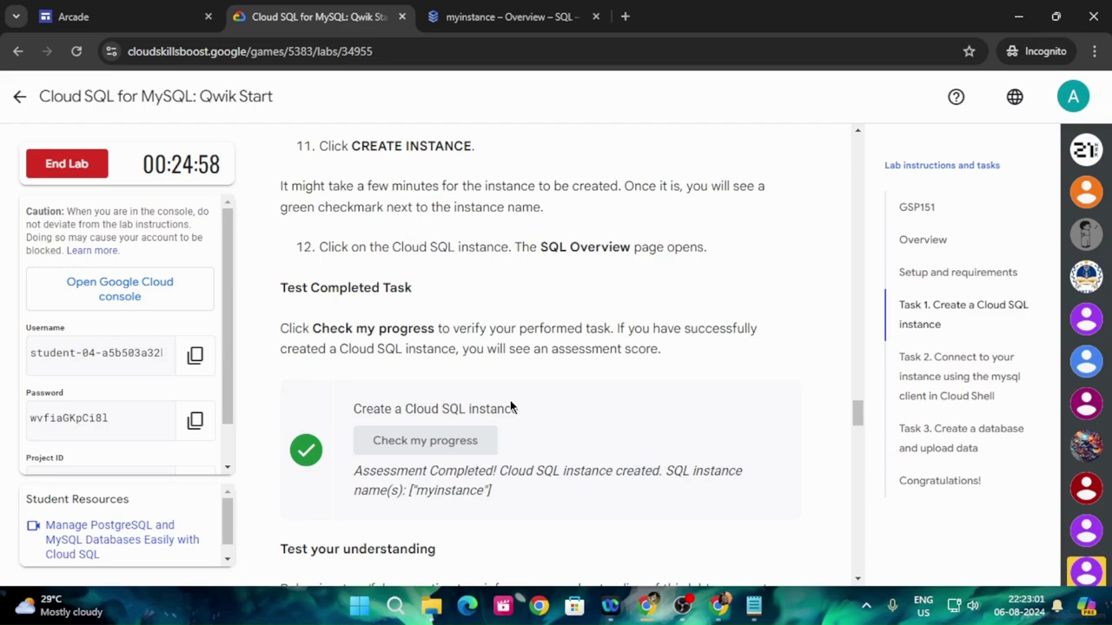
{"action": "scroll", "coordinate": [510, 407], "scroll_direction": "down", "scroll_amount": 4}
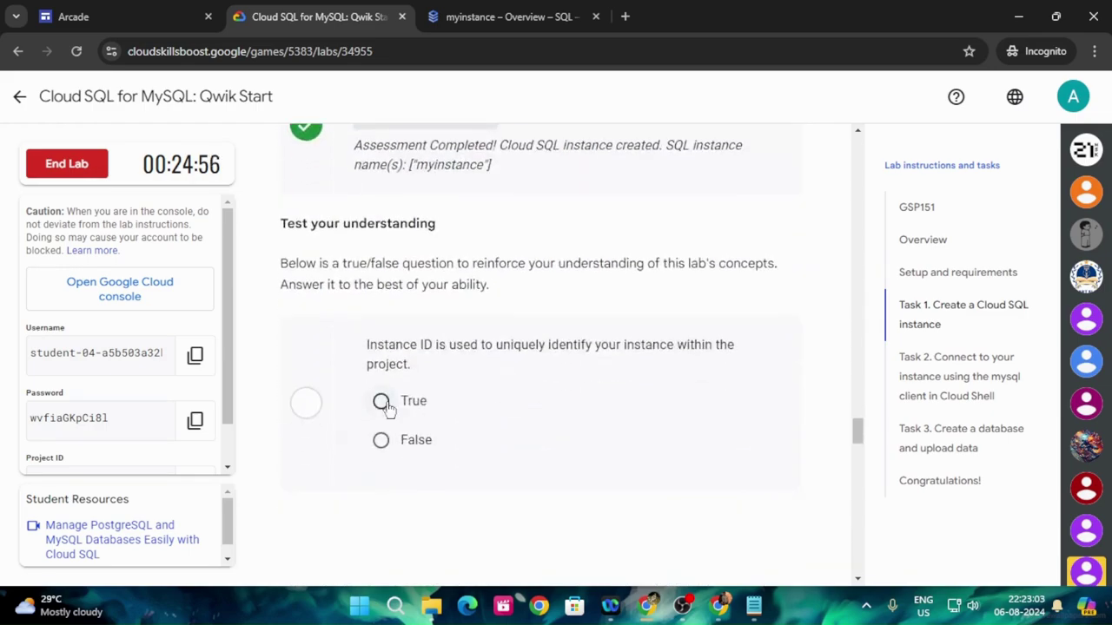
{"action": "left_click", "coordinate": [380, 401]}
Review the lab instructions for connecting to the instance, then open Cloud Shell in the Google Cloud console and enlarge its panel
{"action": "scroll", "coordinate": [437, 382], "scroll_direction": "up", "scroll_amount": 8}
{"action": "scroll", "coordinate": [466, 382], "scroll_direction": "up", "scroll_amount": 3}
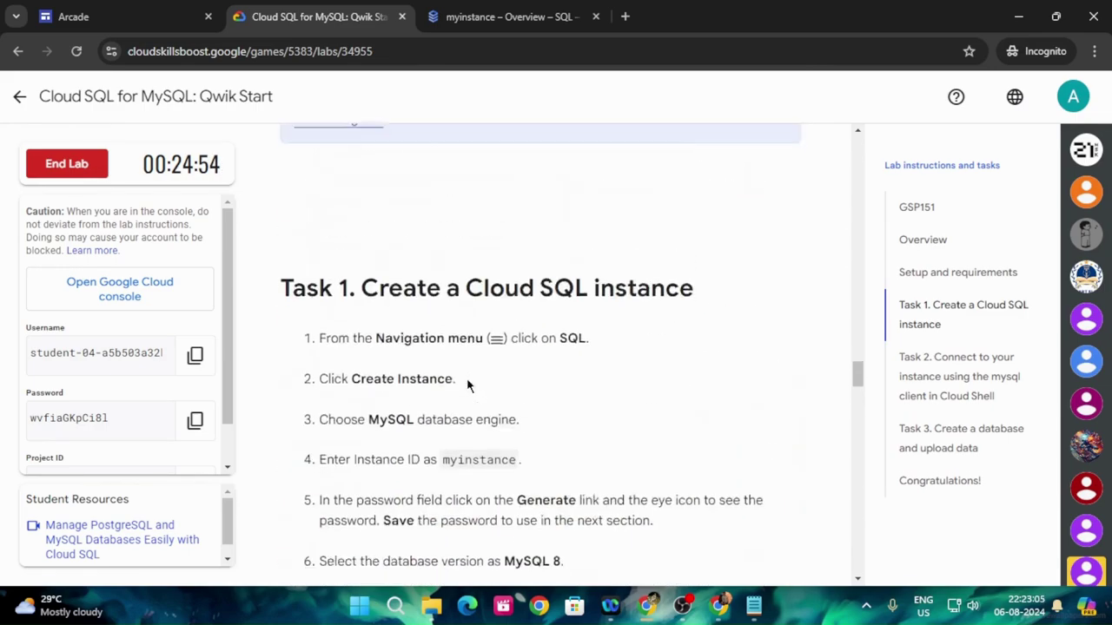
{"action": "scroll", "coordinate": [472, 435], "scroll_direction": "down", "scroll_amount": 20}
{"action": "scroll", "coordinate": [539, 472], "scroll_direction": "up", "scroll_amount": 8}
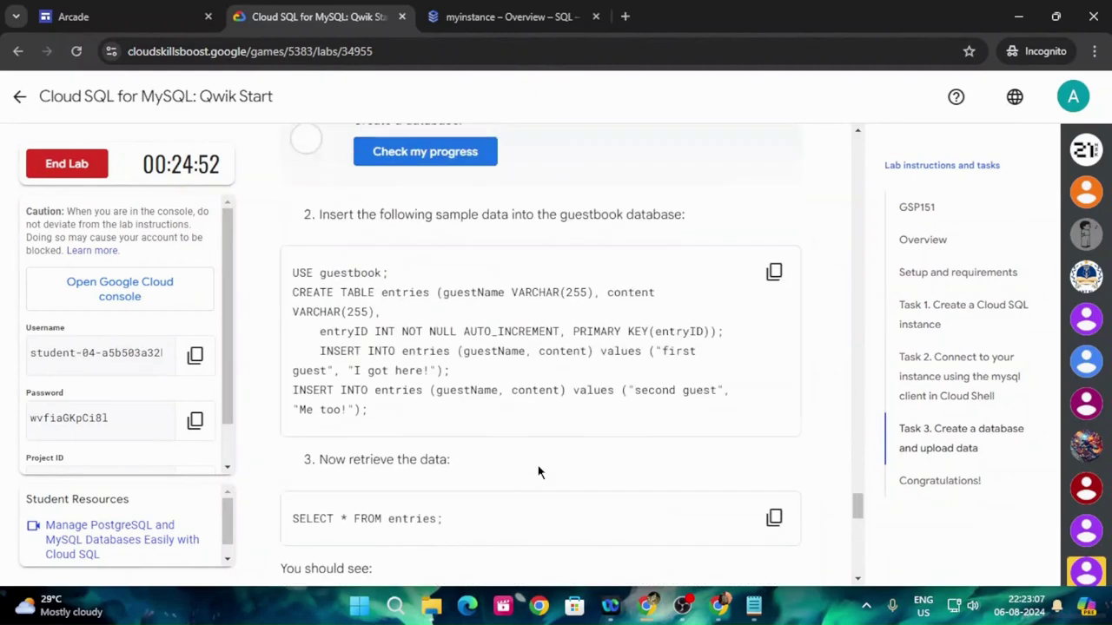
{"action": "scroll", "coordinate": [538, 467], "scroll_direction": "up", "scroll_amount": 8}
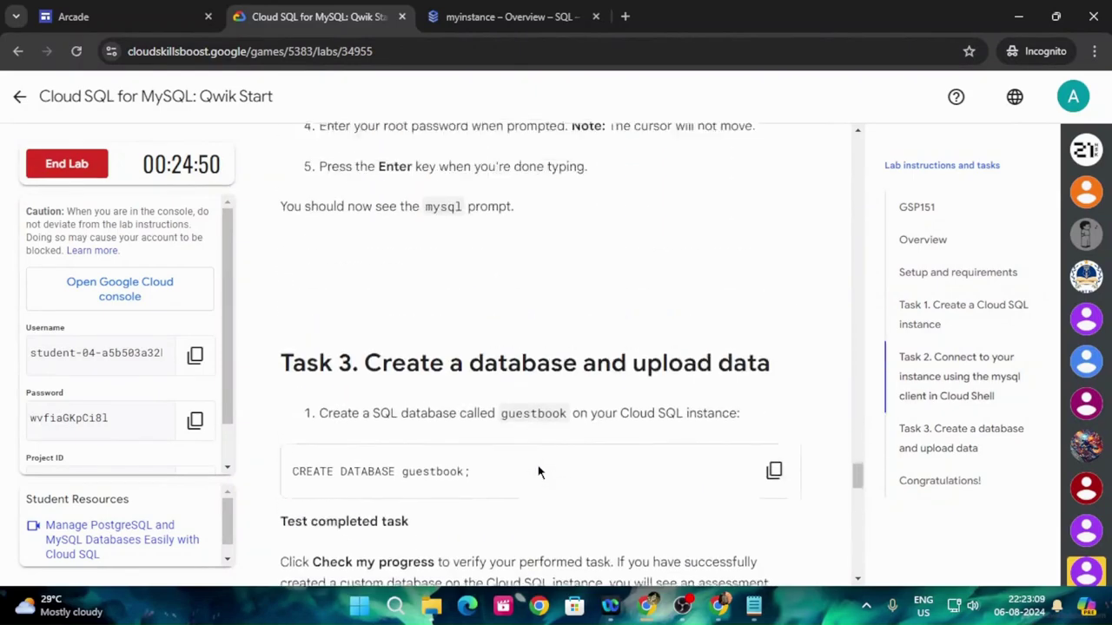
{"action": "scroll", "coordinate": [538, 472], "scroll_direction": "up", "scroll_amount": 3}
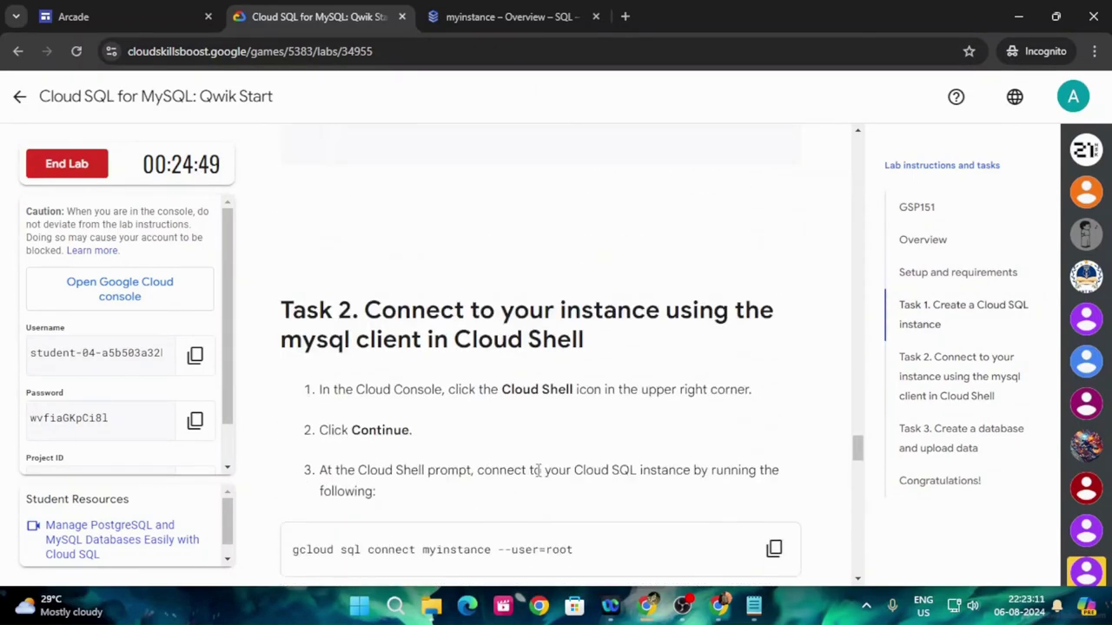
{"action": "left_click", "coordinate": [469, 18]}
{"action": "left_click", "coordinate": [941, 89]}
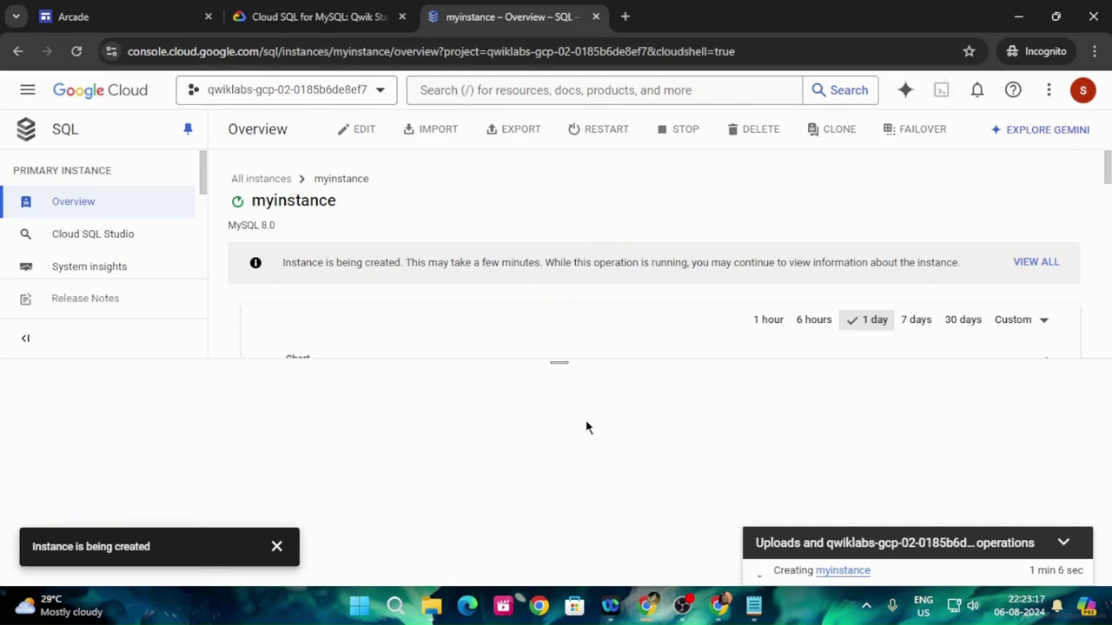
{"action": "left_click_drag", "start_coordinate": [566, 357], "coordinate": [555, 236]}
Copy the command gcloud sql connect myinstance --user=root from the Task 2 lab instructions
{"action": "left_click", "coordinate": [317, 17]}
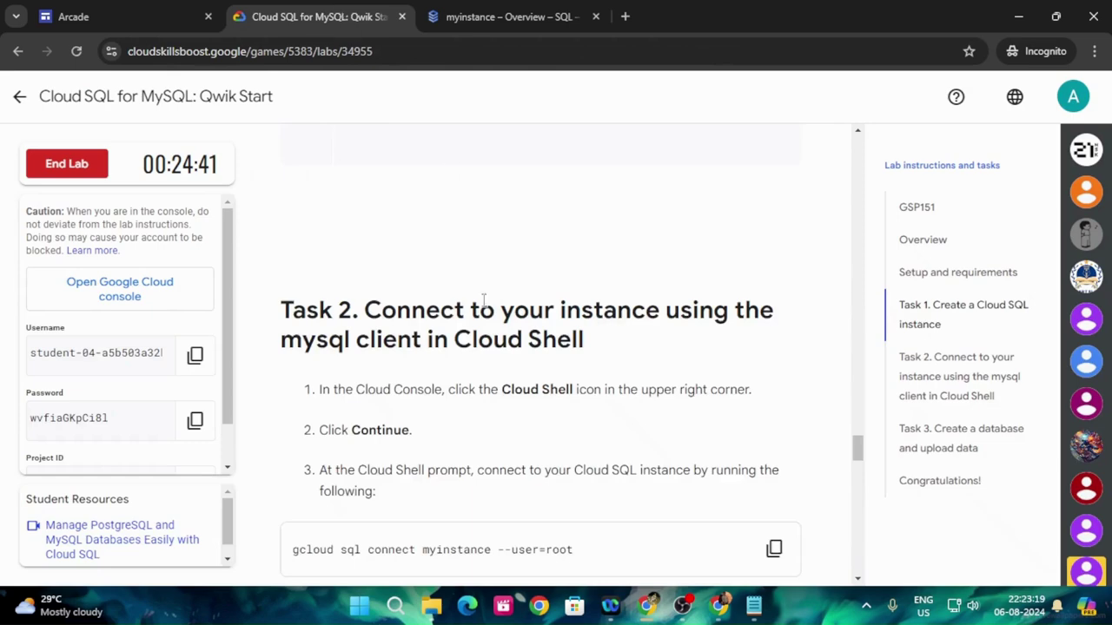
{"action": "scroll", "coordinate": [502, 424], "scroll_direction": "up", "scroll_amount": 5}
{"action": "scroll", "coordinate": [501, 424], "scroll_direction": "down", "scroll_amount": 4}
{"action": "scroll", "coordinate": [501, 424], "scroll_direction": "down", "scroll_amount": 2}
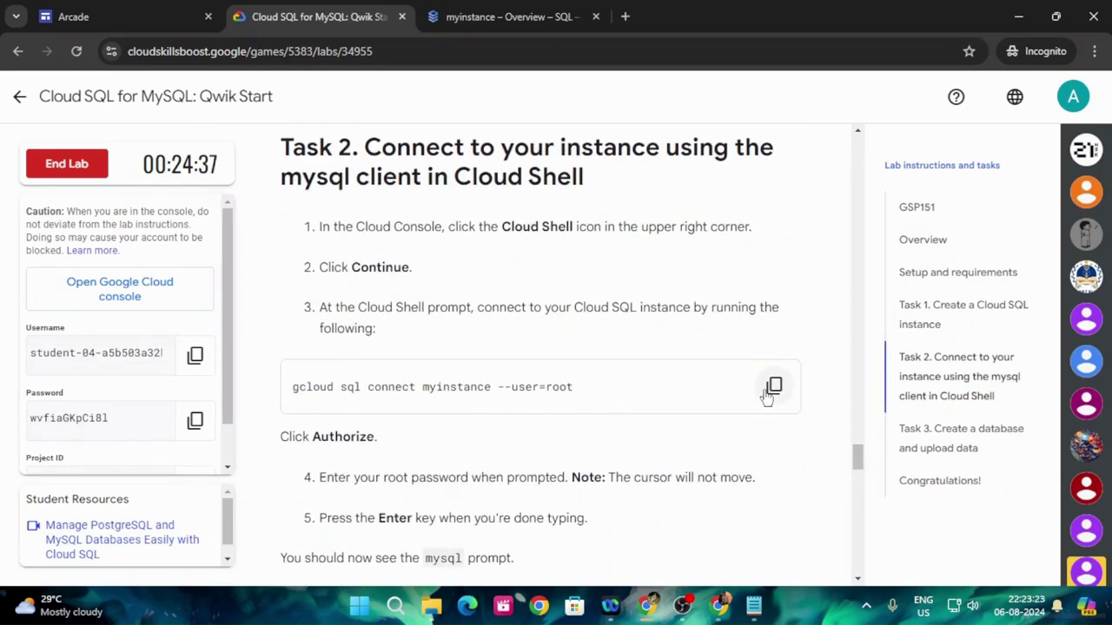
{"action": "left_click", "coordinate": [773, 386]}
Continue past the Cloud Shell introduction to start the session, and dismiss the instance creation notification
{"action": "left_click", "coordinate": [461, 9]}
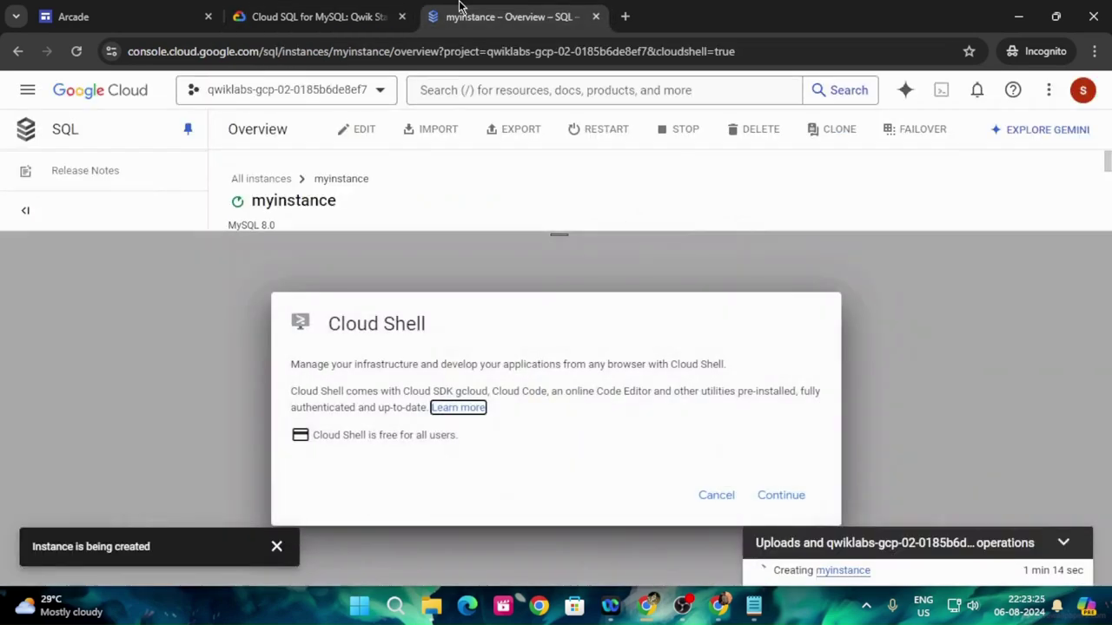
{"action": "left_click", "coordinate": [792, 496]}
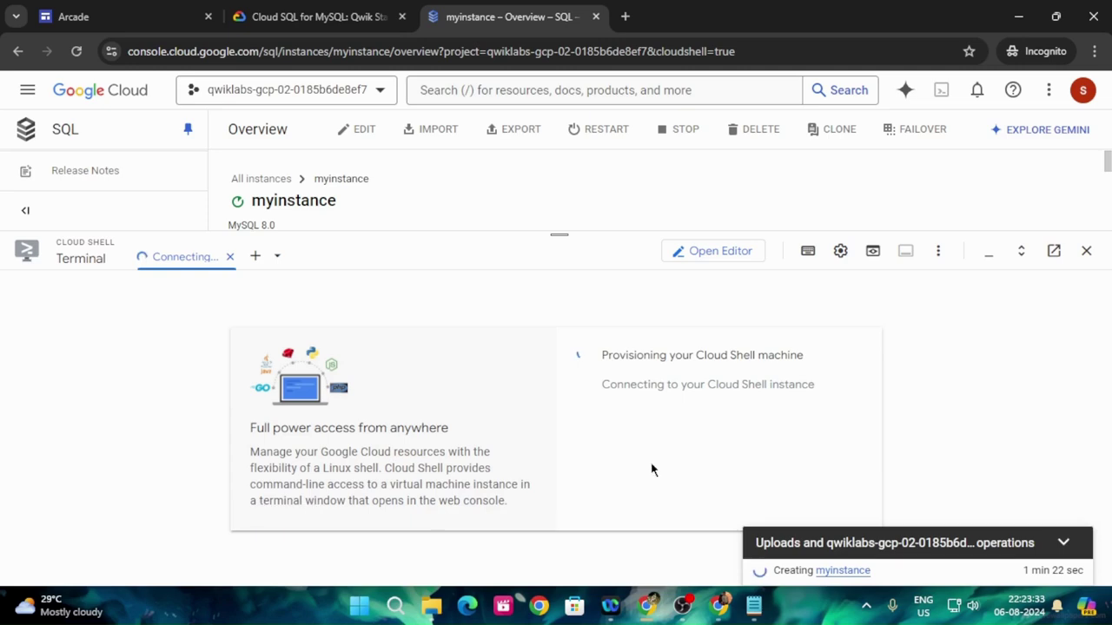
{"action": "left_click", "coordinate": [276, 547]}
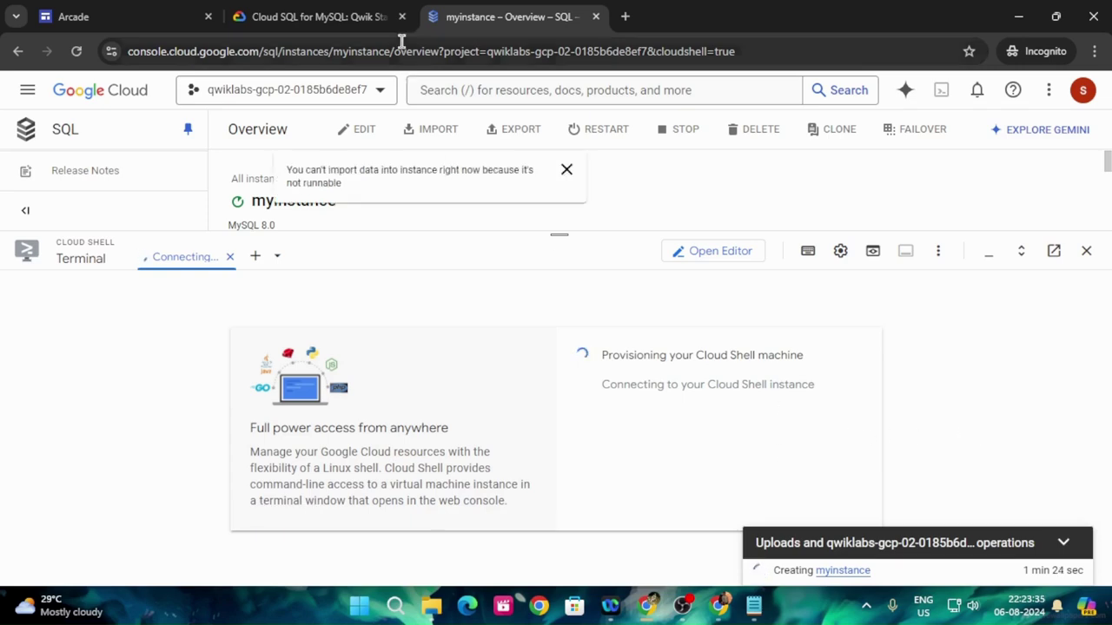
Dismiss the Cloud Shell session tip, try to connect with gcloud sql connect myinstance --user=root, and authorize Cloud Shell to use the credentials
{"action": "left_click", "coordinate": [359, 11]}
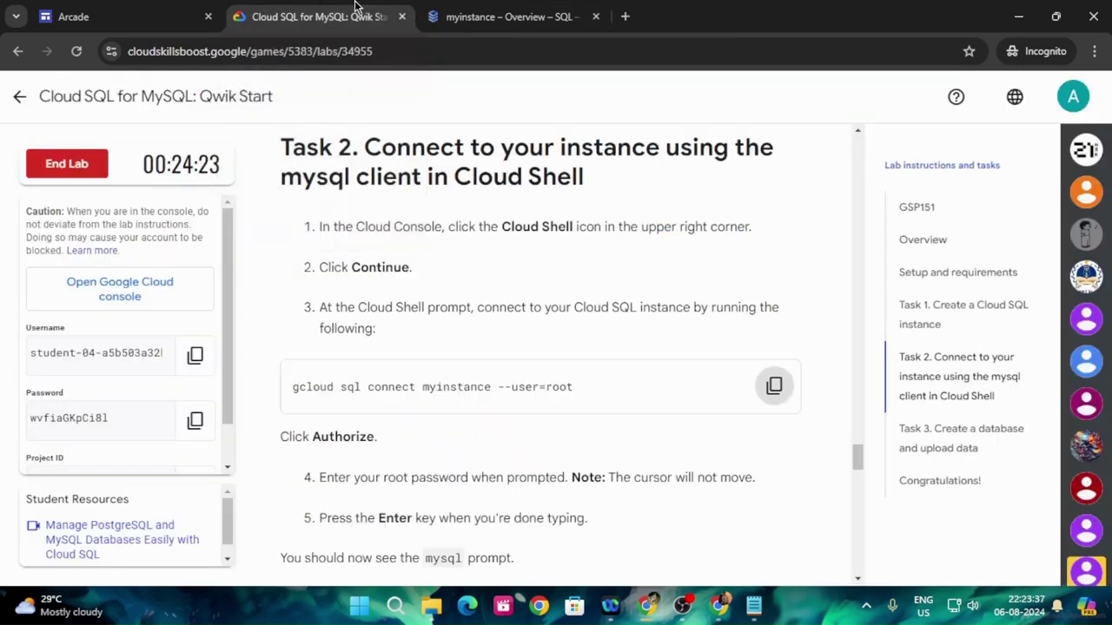
{"action": "left_click", "coordinate": [499, 14]}
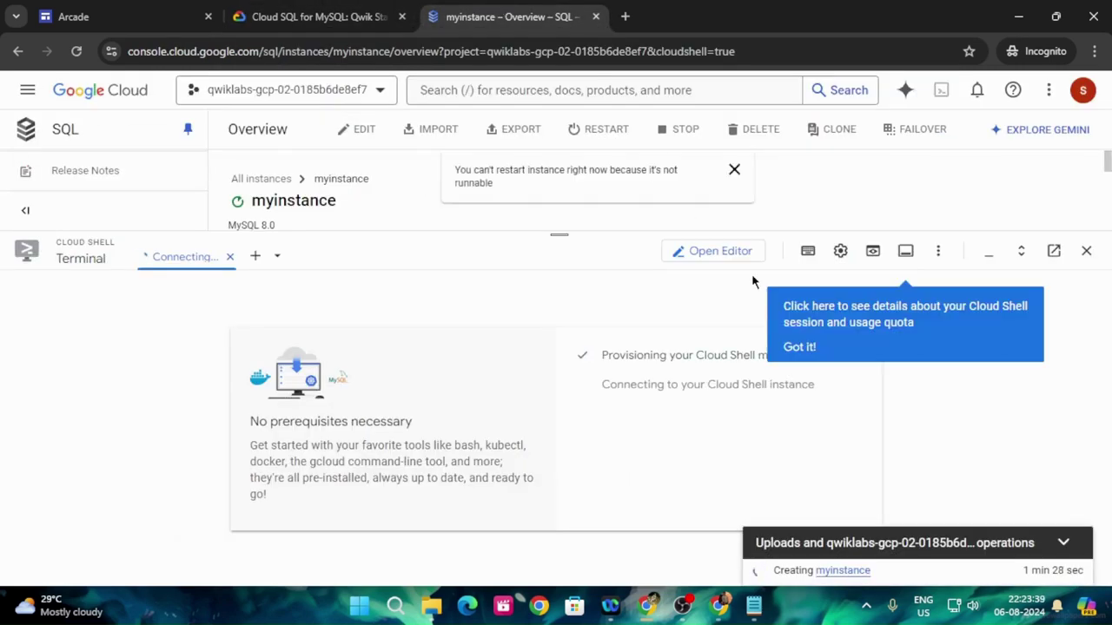
{"action": "left_click", "coordinate": [795, 347]}
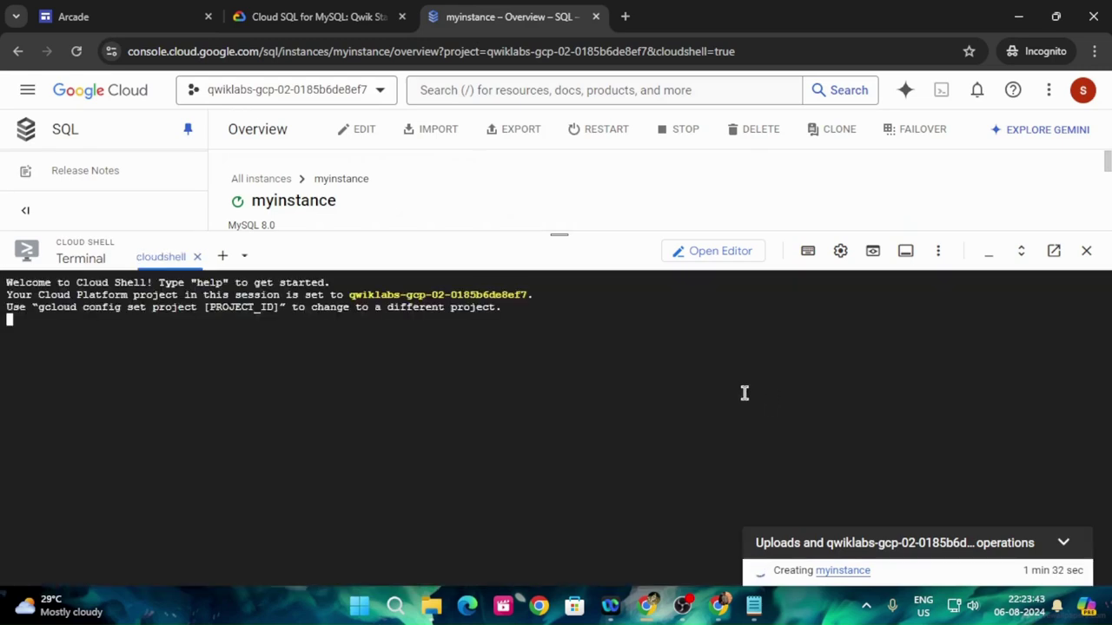
{"action": "key", "text": "ctrl+v"}
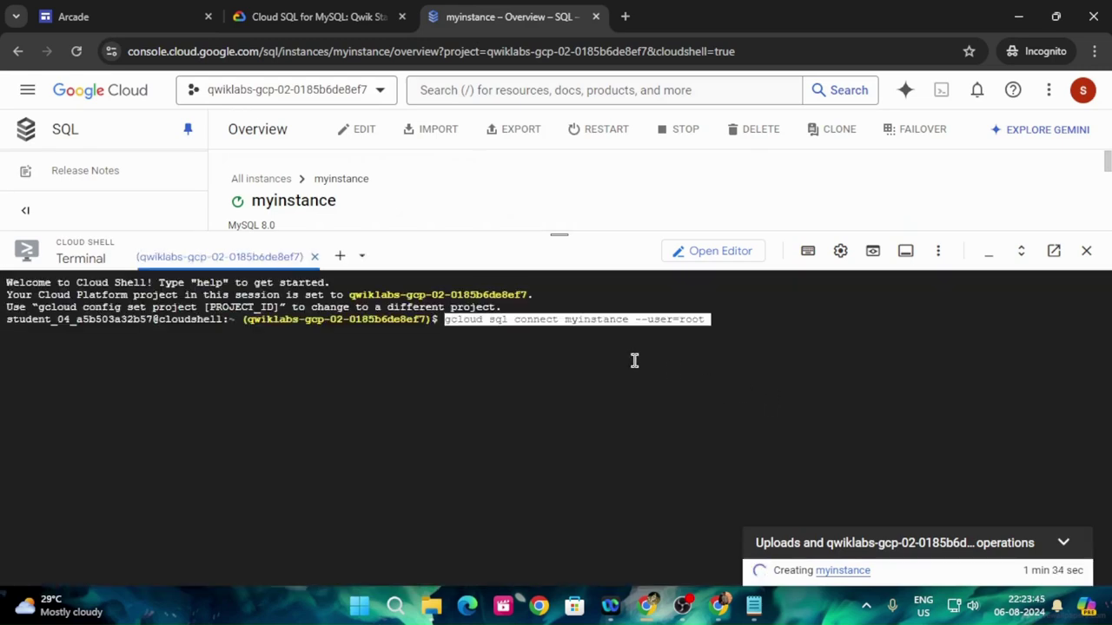
{"action": "key", "text": "Return"}
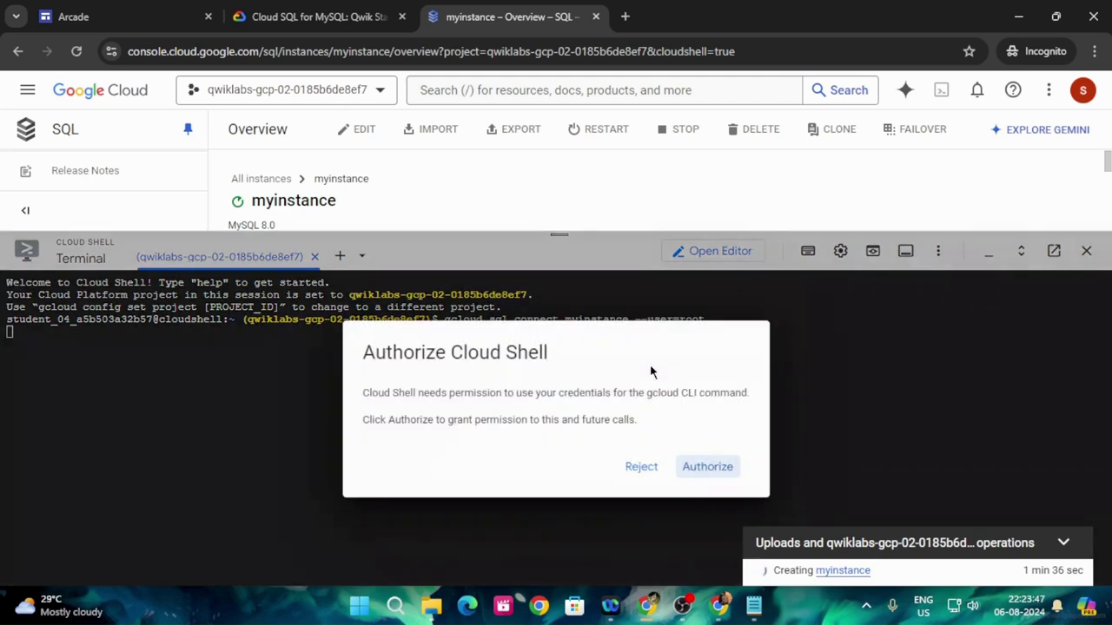
{"action": "left_click", "coordinate": [736, 469]}
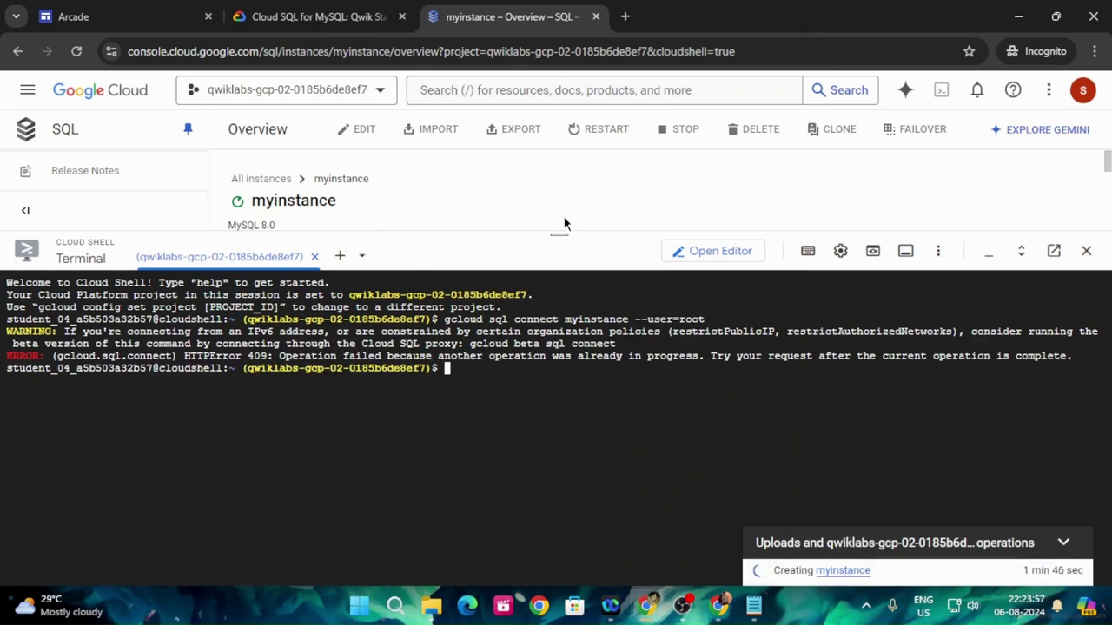
Check that myinstance is created, rerun gcloud sql connect myinstance --user=root, then collapse the operations notification and enlarge the Cloud Shell panel
{"action": "left_click_drag", "start_coordinate": [560, 233], "coordinate": [560, 380]}
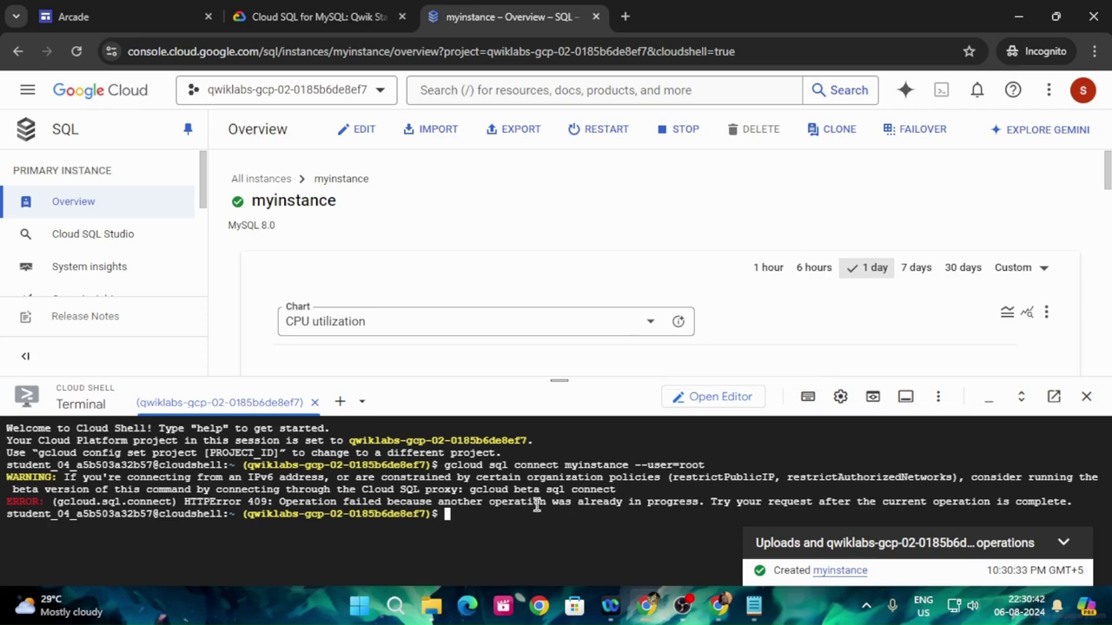
{"action": "key", "text": "ctrl+v"}
{"action": "key", "text": "Return"}
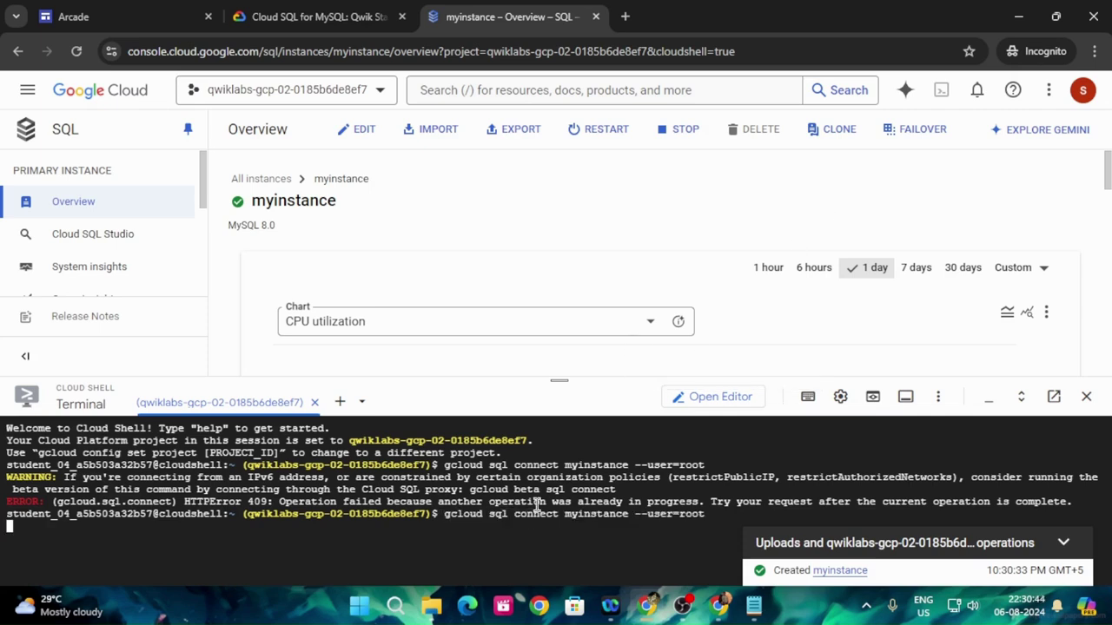
{"action": "left_click", "coordinate": [1072, 552]}
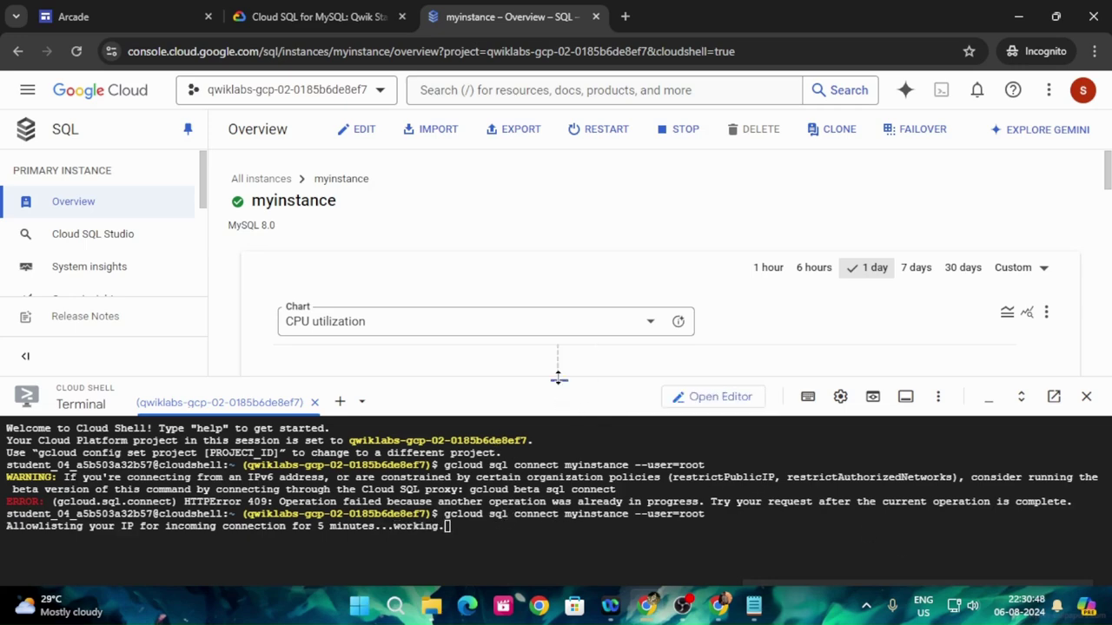
{"action": "left_click_drag", "start_coordinate": [559, 379], "coordinate": [581, 202]}
Review the Task 2 lab instructions for entering the root password, then return to the Cloud Shell session
{"action": "left_click", "coordinate": [313, 17]}
{"action": "scroll", "coordinate": [559, 408], "scroll_direction": "down", "scroll_amount": 4}
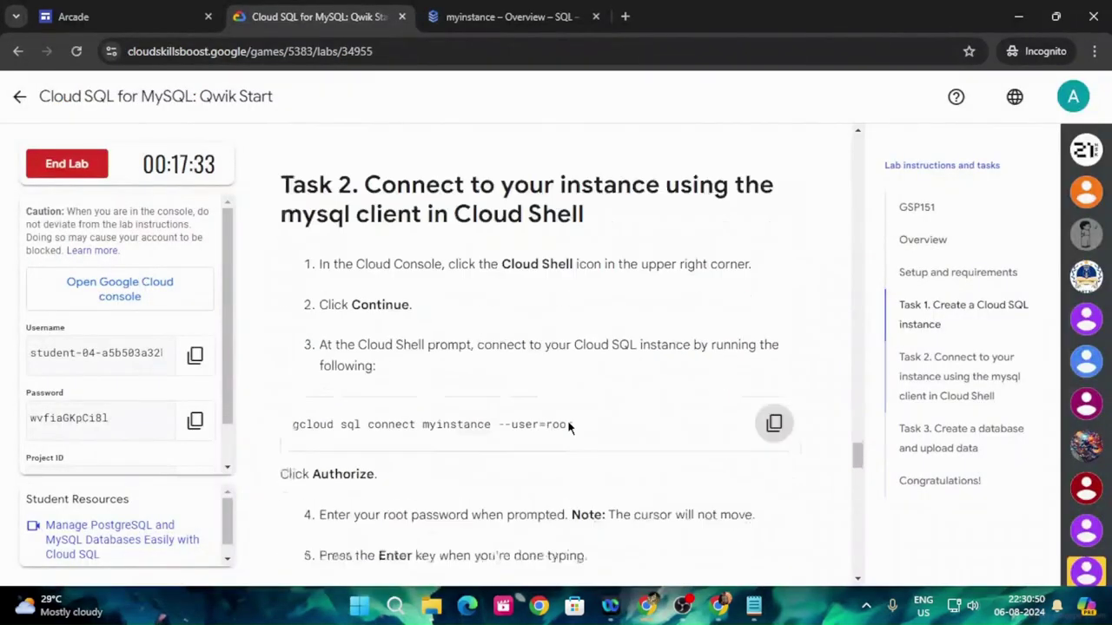
{"action": "scroll", "coordinate": [567, 424], "scroll_direction": "up", "scroll_amount": 2}
{"action": "scroll", "coordinate": [571, 427], "scroll_direction": "down", "scroll_amount": 4}
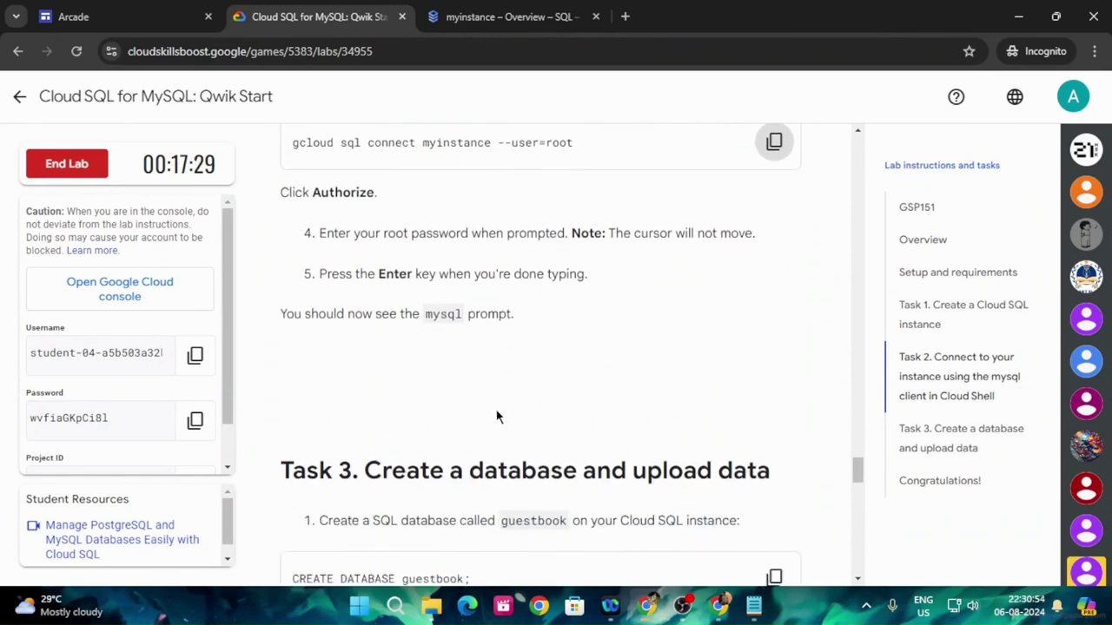
{"action": "scroll", "coordinate": [464, 360], "scroll_direction": "down", "scroll_amount": 1}
{"action": "left_click", "coordinate": [477, 10]}
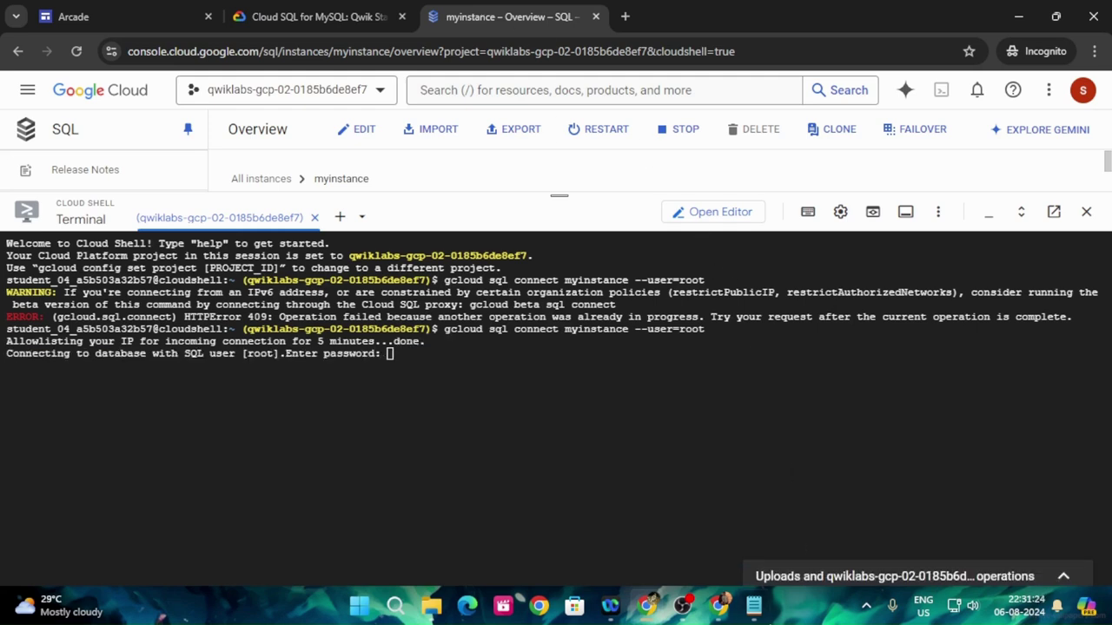
Copy the saved root password from Notepad and submit it at the Cloud Shell password prompt to connect to MySQL
{"action": "left_click", "coordinate": [754, 607]}
{"action": "left_click_drag", "start_coordinate": [783, 184], "coordinate": [670, 185]}
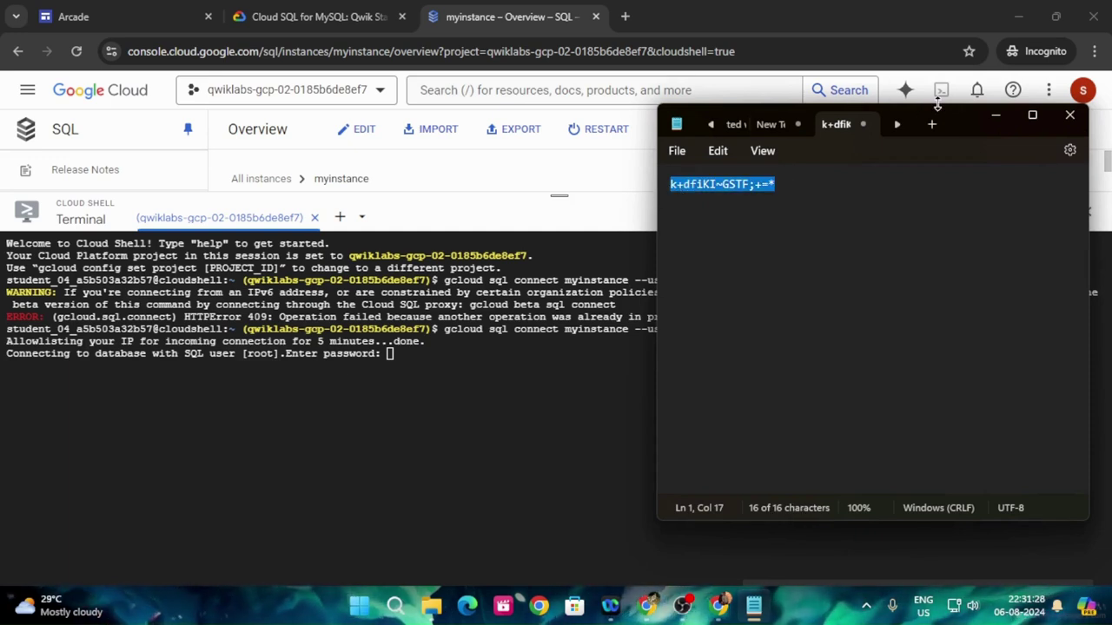
{"action": "left_click", "coordinate": [995, 115]}
{"action": "left_click", "coordinate": [422, 369]}
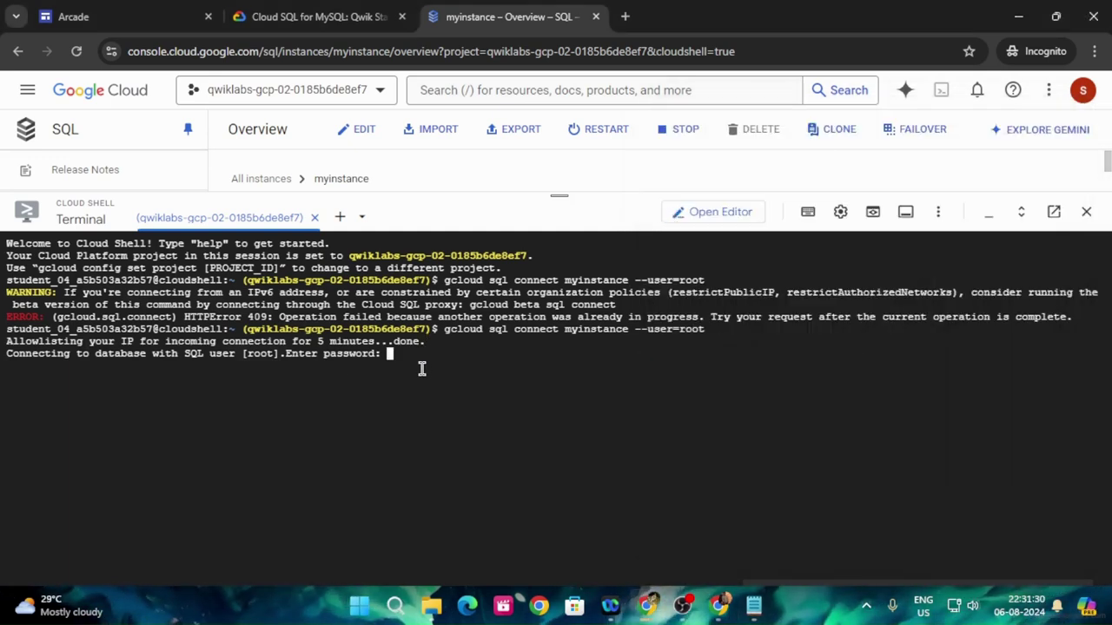
{"action": "key", "text": "ctrl+v"}
{"action": "key", "text": "Return"}
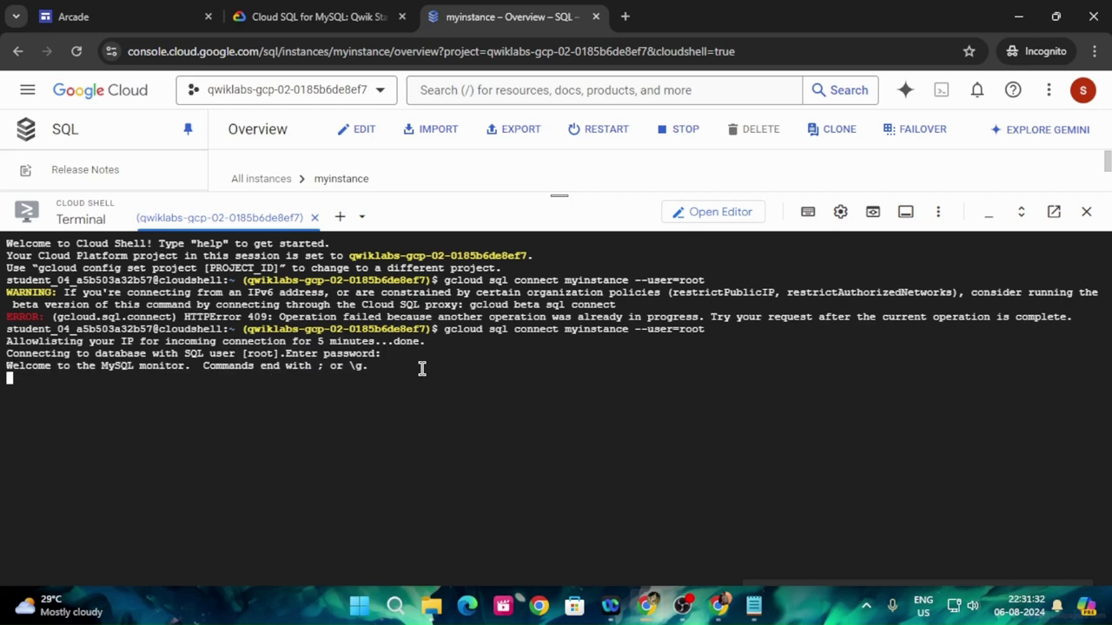
Return to the lab instructions for Task 3, creating the guestbook database
{"action": "left_click", "coordinate": [312, 17]}
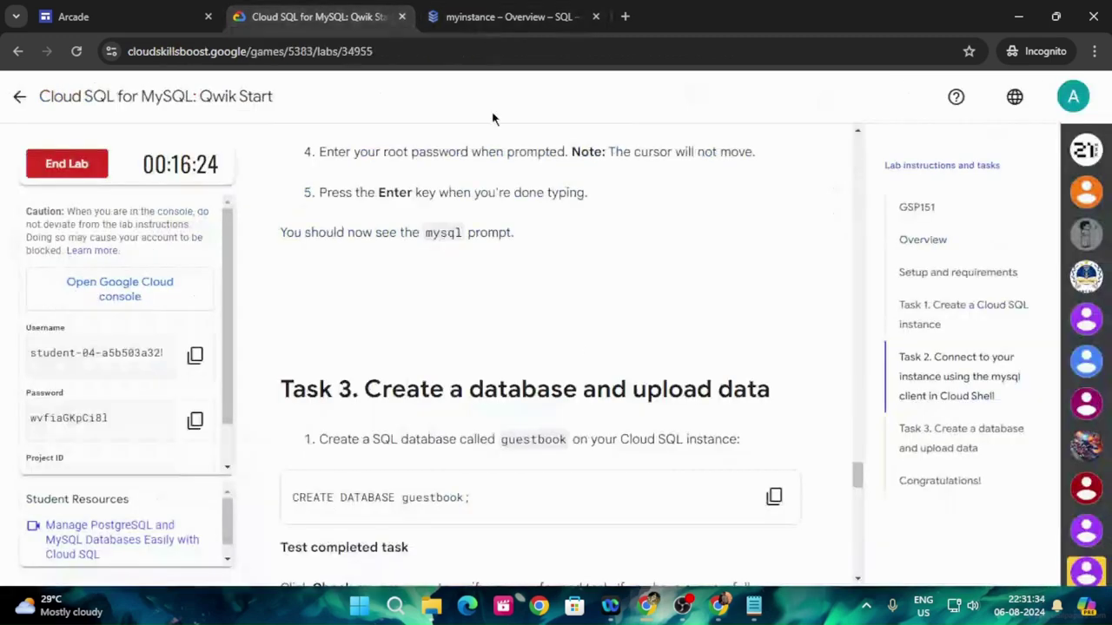